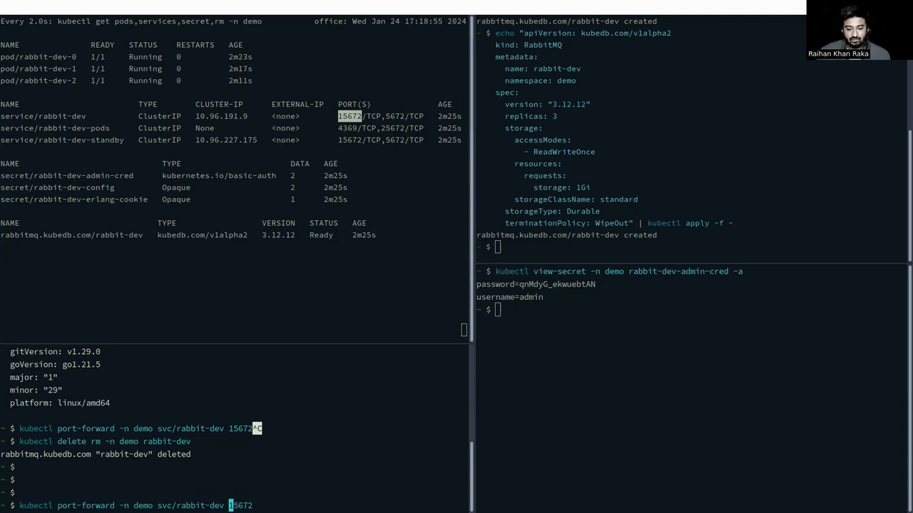
Step: Run kubectl port-forward -n demo svc/rabbit-dev 15672 to forward the RabbitMQ management port to the local machine
{"action": "key", "text": "Right"}
{"action": "key", "text": "Right"}
{"action": "key", "text": "Right"}
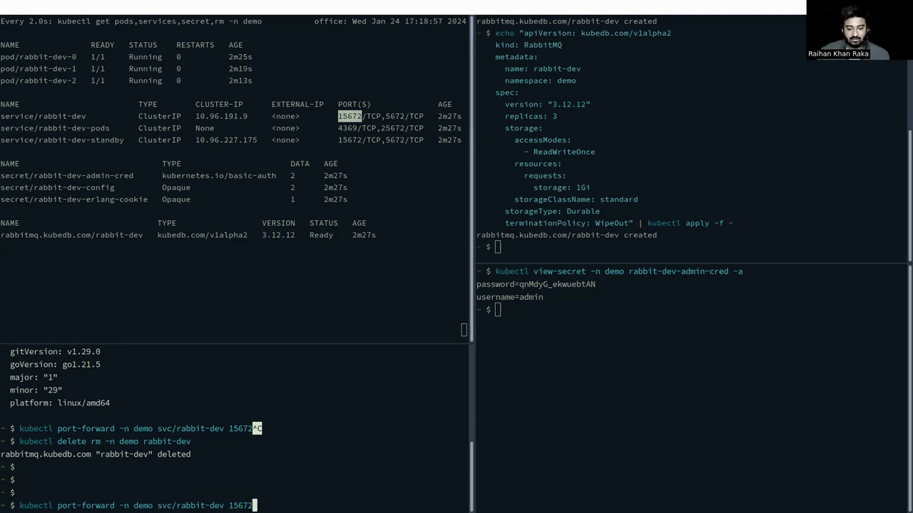
{"action": "key", "text": "Return"}
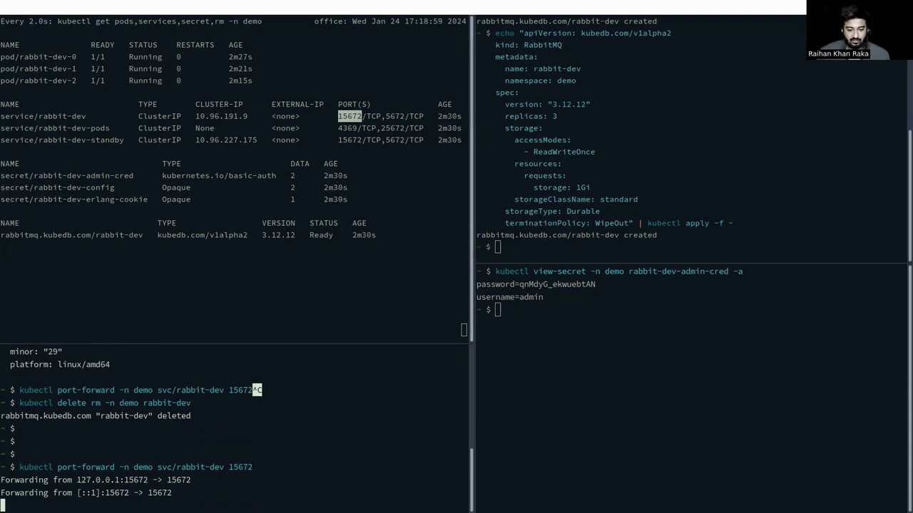
{"action": "key", "text": "Return"}
{"action": "key", "text": "Return"}
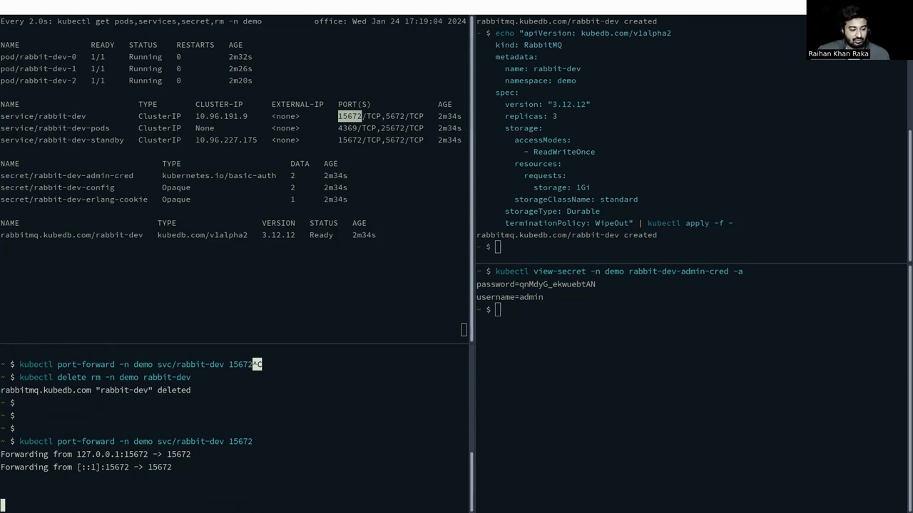
Step: Switch to the web browser, load localhost:15672 and dismiss the browser's own sign-in prompt
{"action": "key", "text": "alt+Tab"}
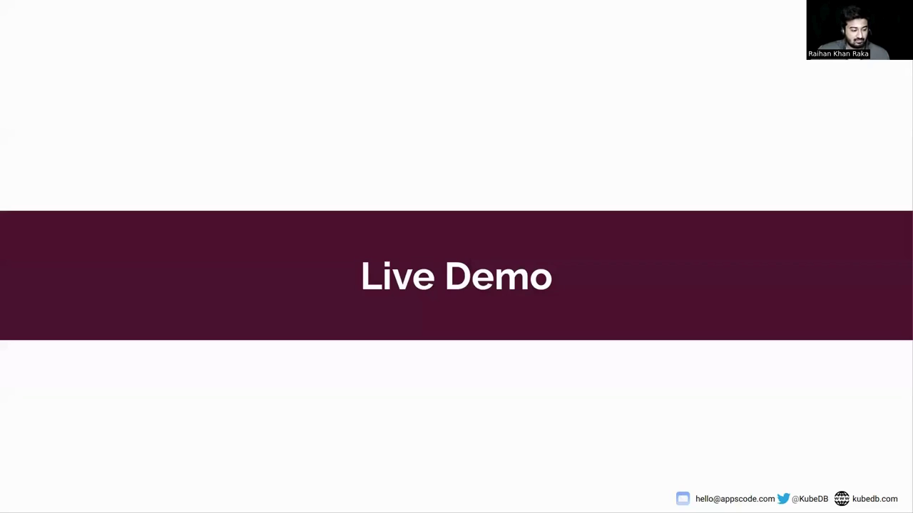
{"action": "key", "text": "alt+Tab"}
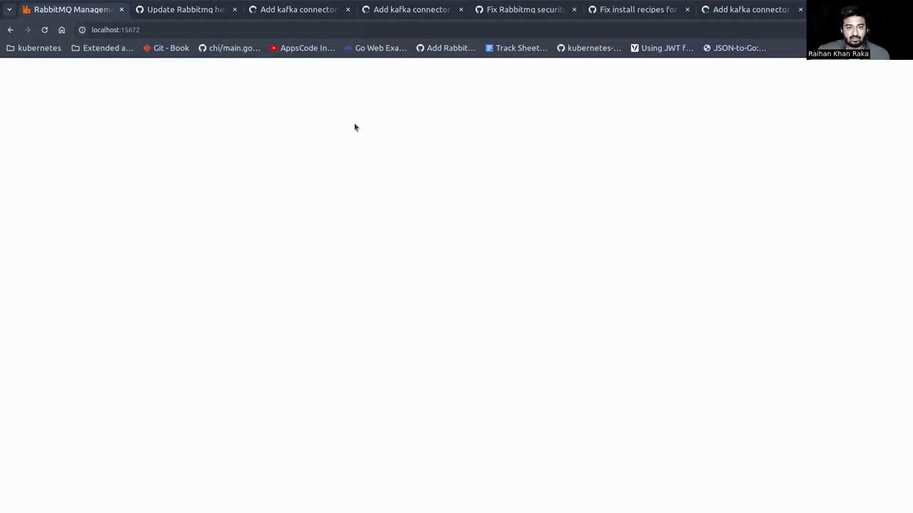
{"action": "left_click", "coordinate": [170, 28]}
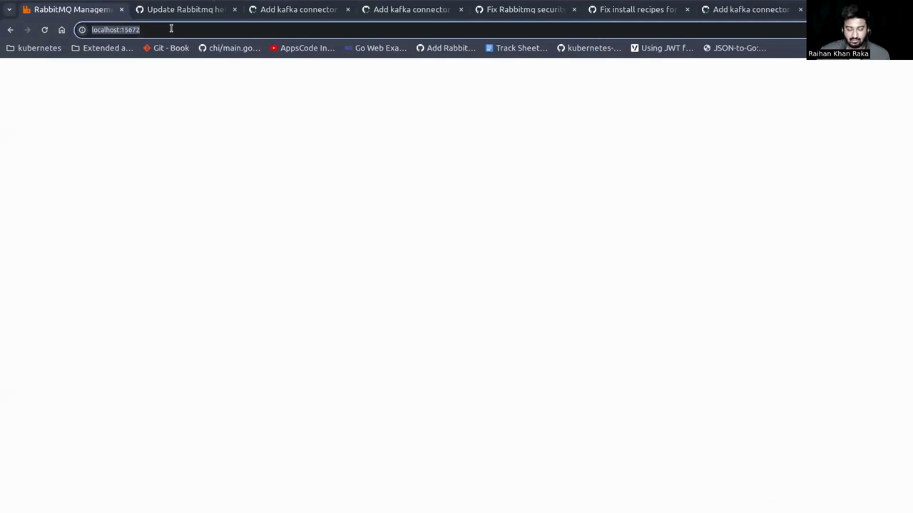
{"action": "key", "text": "Return"}
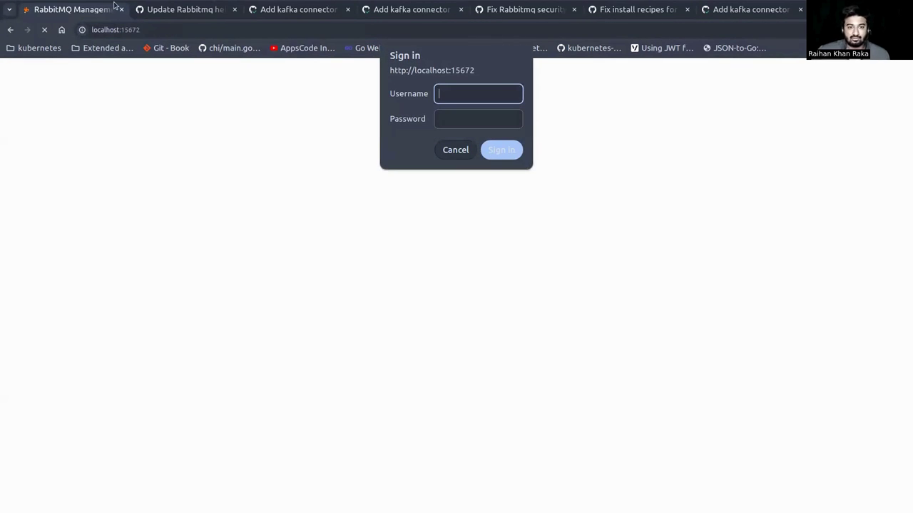
{"action": "left_click", "coordinate": [454, 153]}
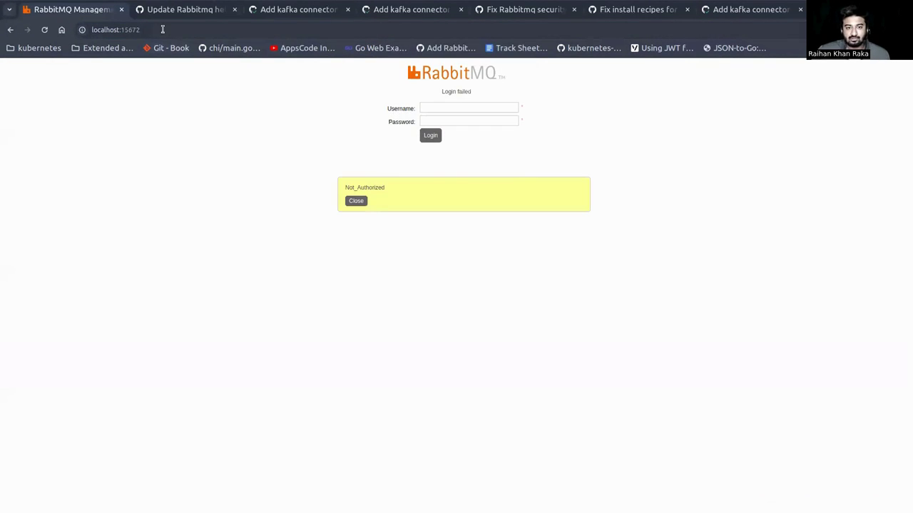
Step: Log in to the RabbitMQ management page as admin, using the account password copied from the terminal's view-secret output
{"action": "left_click", "coordinate": [479, 108]}
{"action": "type", "text": "a"}
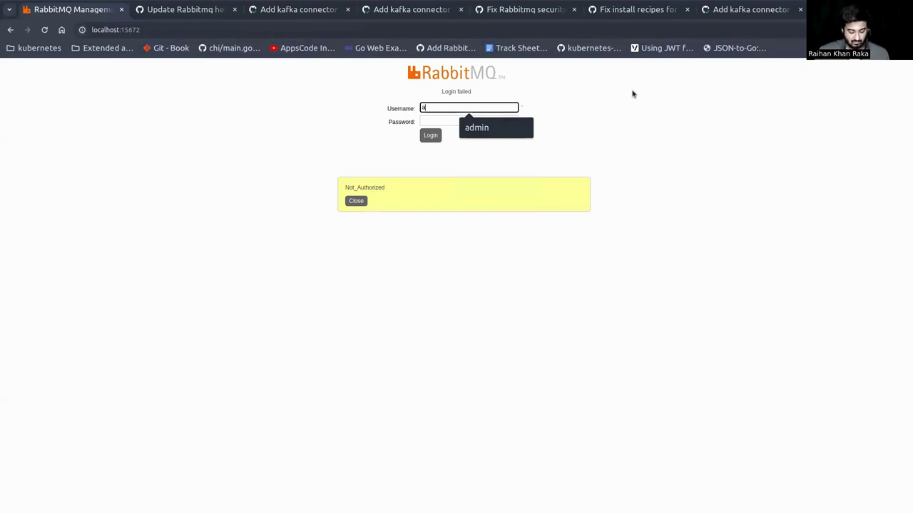
{"action": "type", "text": "dmin"}
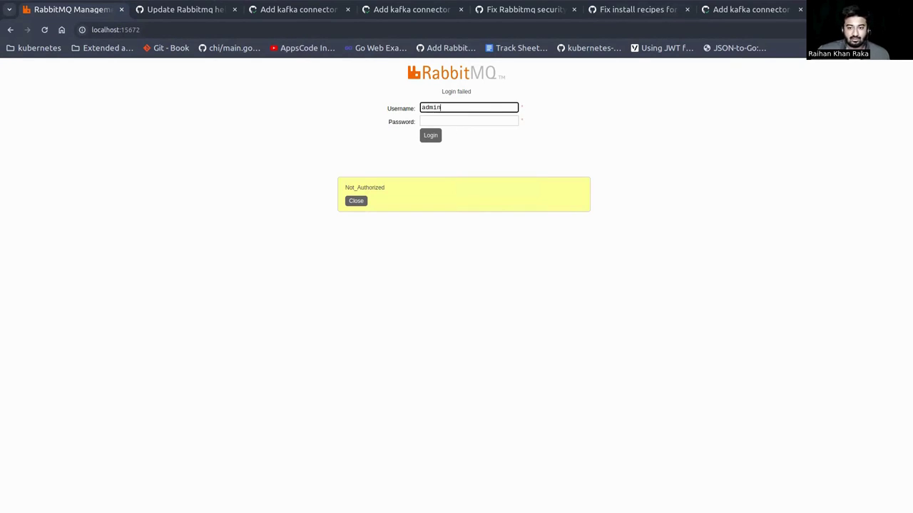
{"action": "key", "text": "alt+Tab"}
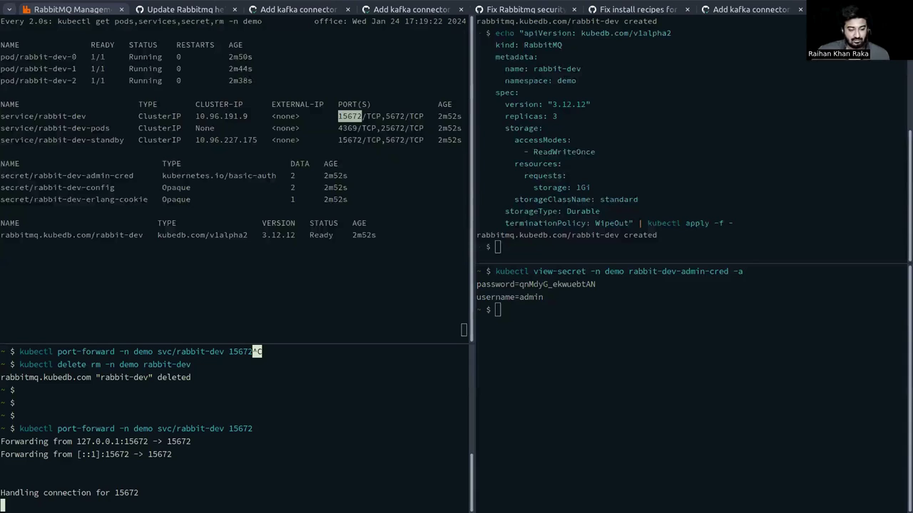
{"action": "left_click_drag", "start_coordinate": [519, 283], "coordinate": [593, 285]}
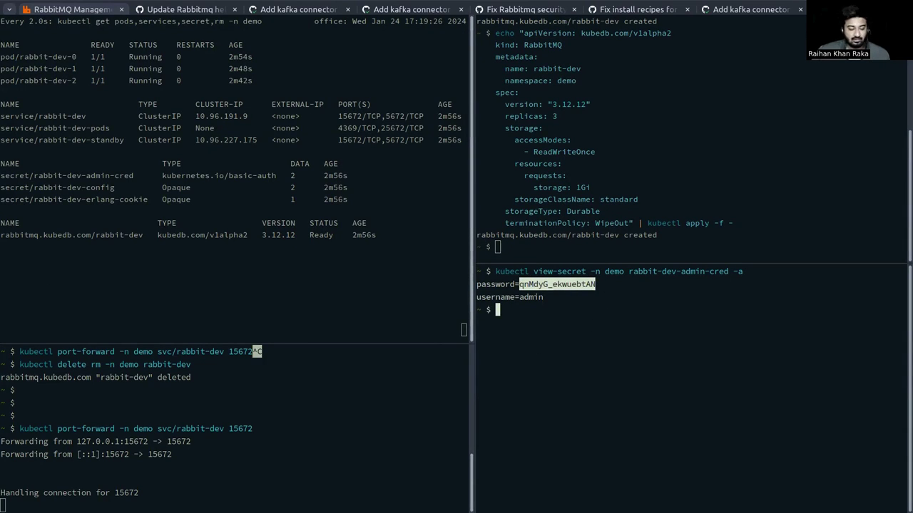
{"action": "key", "text": "alt+Tab"}
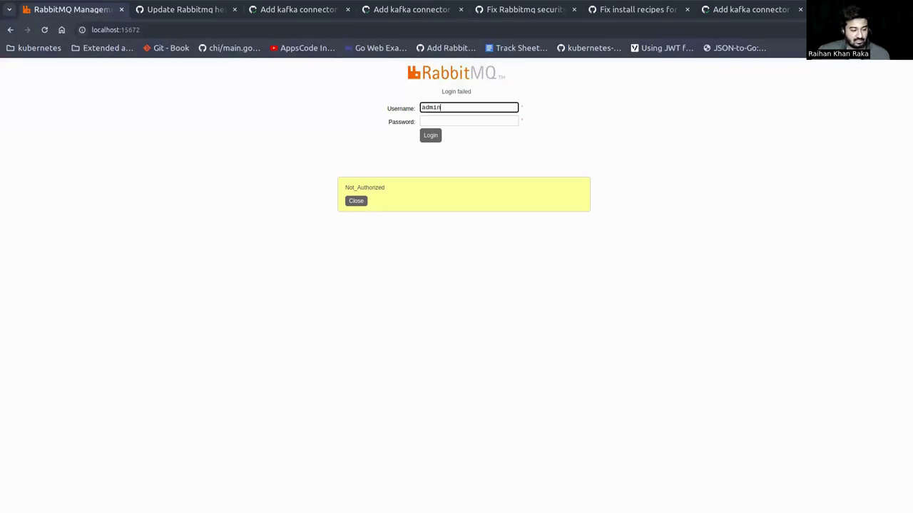
{"action": "left_click", "coordinate": [455, 119]}
{"action": "key", "text": "ctrl+v"}
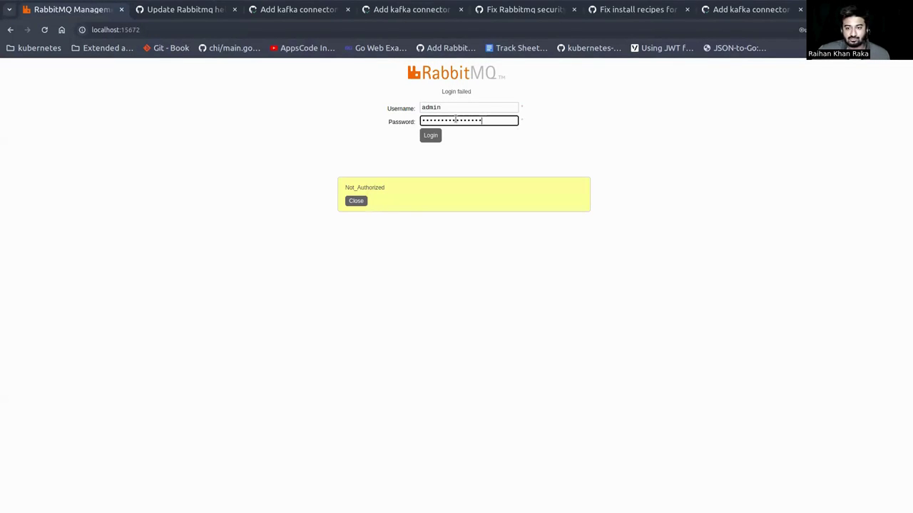
{"action": "left_click", "coordinate": [431, 135]}
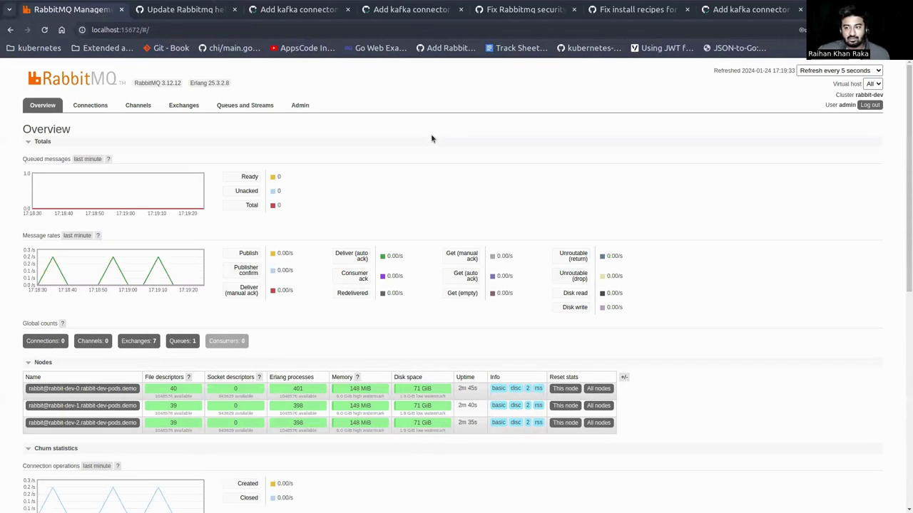
Step: Examine the cluster overview, including message rates, global counts, nodes, churn statistics and listening ports
{"action": "scroll", "coordinate": [715, 252], "scroll_direction": "down", "scroll_amount": 4}
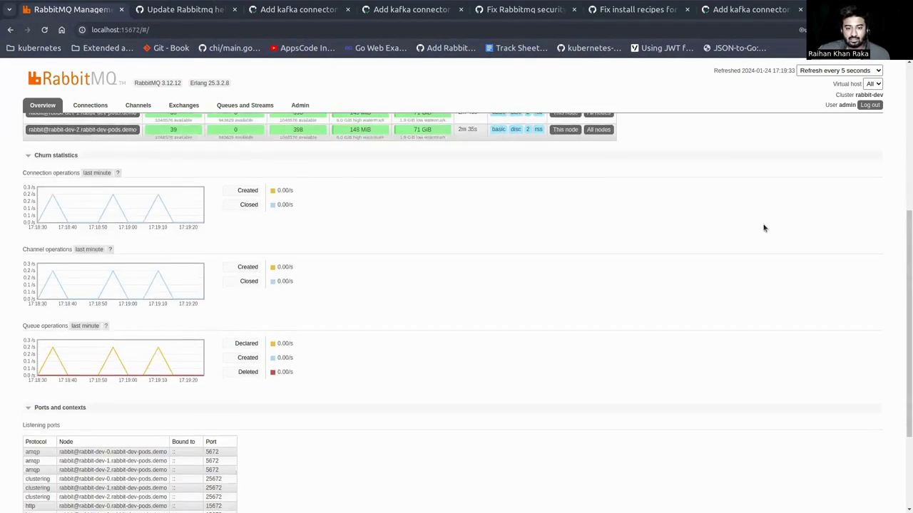
{"action": "scroll", "coordinate": [763, 228], "scroll_direction": "down", "scroll_amount": 2}
{"action": "scroll", "coordinate": [324, 466], "scroll_direction": "up", "scroll_amount": 6}
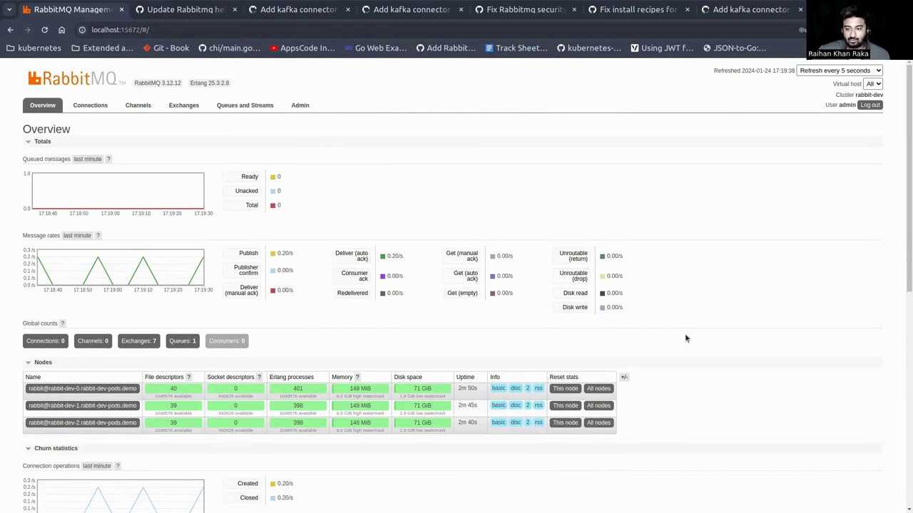
{"action": "scroll", "coordinate": [709, 340], "scroll_direction": "down", "scroll_amount": 5}
{"action": "scroll", "coordinate": [674, 350], "scroll_direction": "up", "scroll_amount": 5}
{"action": "scroll", "coordinate": [304, 238], "scroll_direction": "down", "scroll_amount": 5}
{"action": "scroll", "coordinate": [320, 245], "scroll_direction": "up", "scroll_amount": 4}
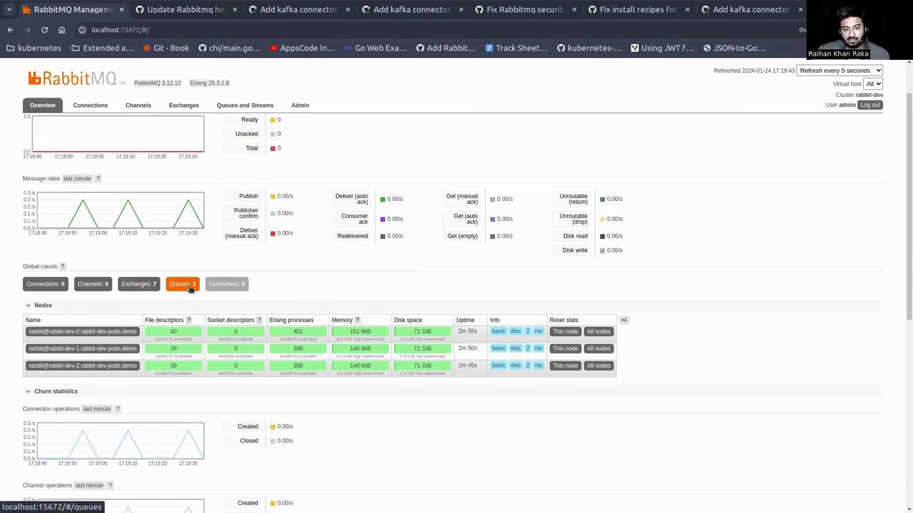
{"action": "scroll", "coordinate": [185, 287], "scroll_direction": "up", "scroll_amount": 2}
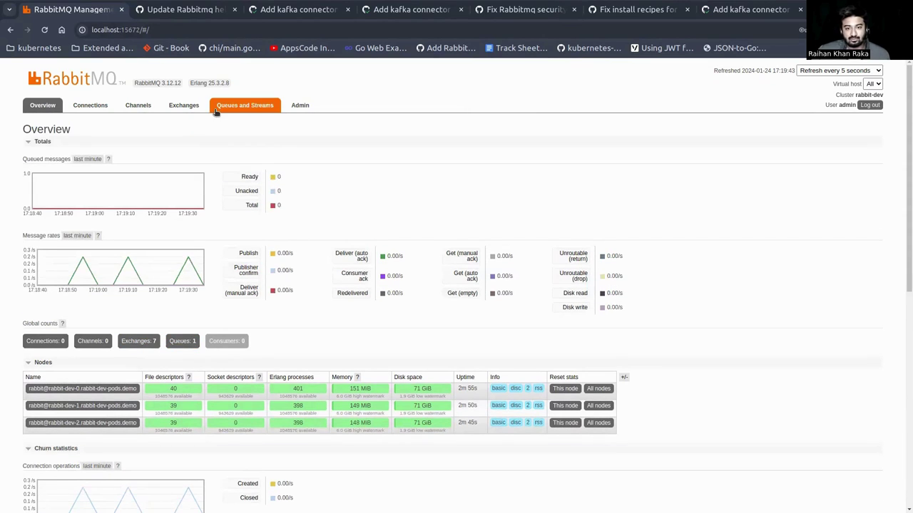
Step: Show the queues and streams page and enter test as the new queue's name, keeping virtual host /
{"action": "left_click", "coordinate": [245, 106]}
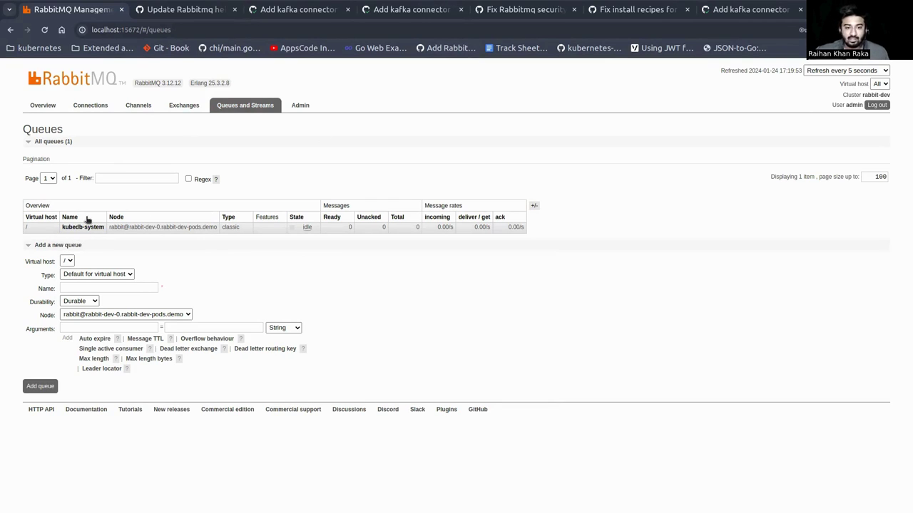
{"action": "left_click", "coordinate": [88, 286]}
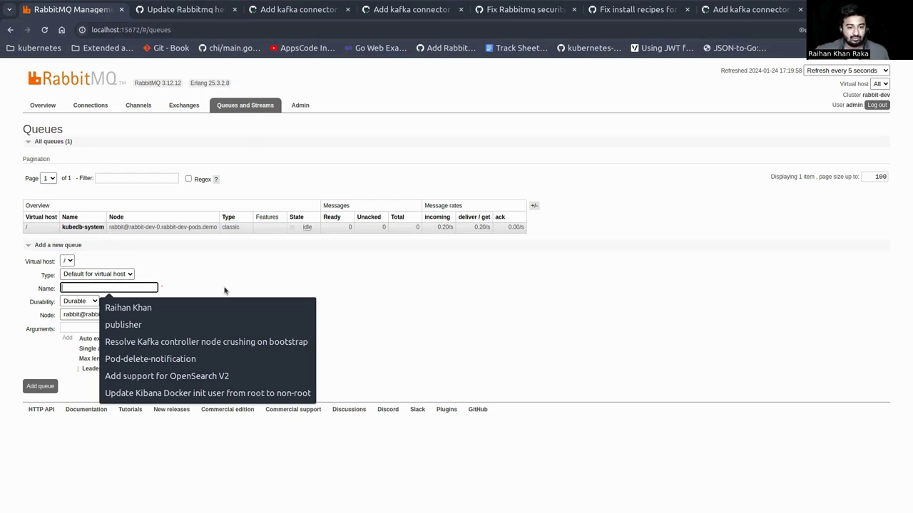
{"action": "type", "text": "test"}
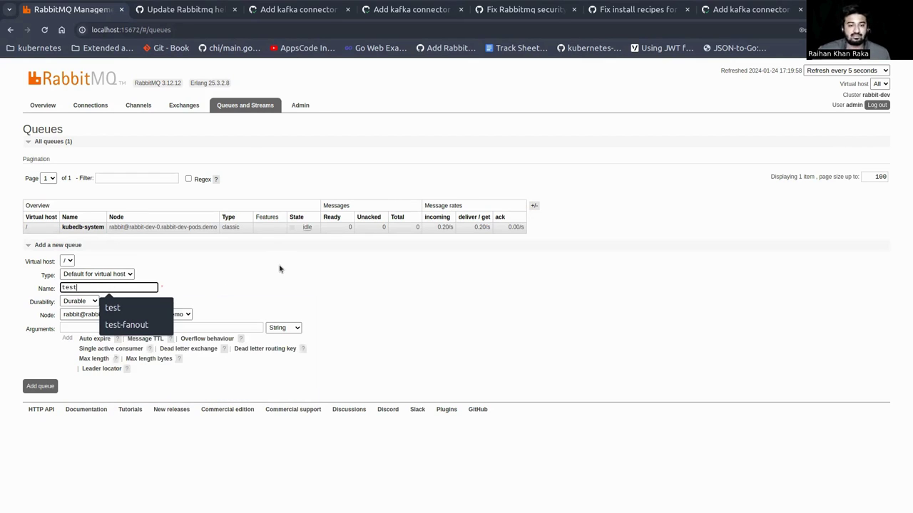
{"action": "left_click", "coordinate": [355, 288]}
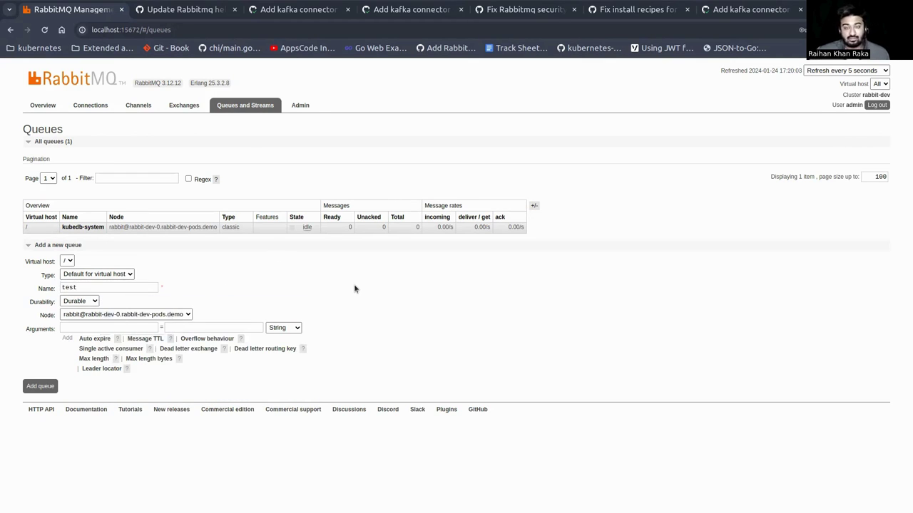
{"action": "left_click", "coordinate": [81, 287]}
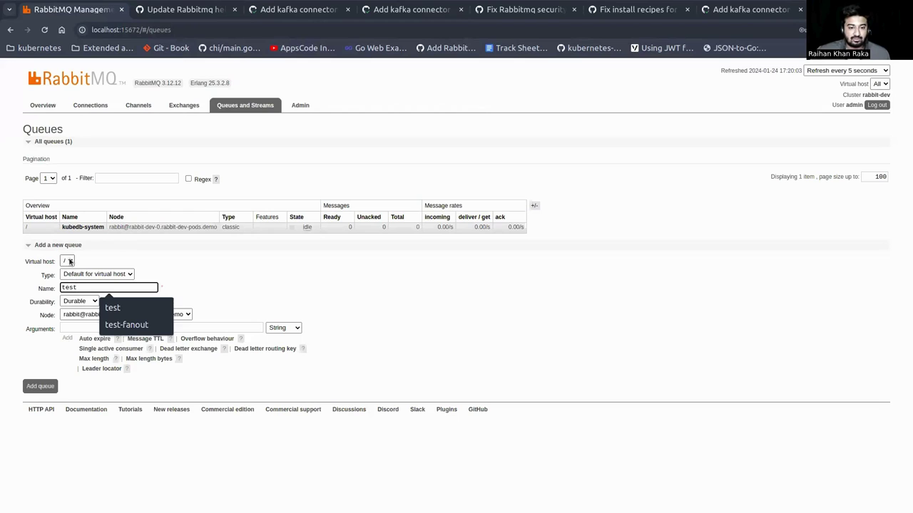
{"action": "left_click", "coordinate": [69, 262]}
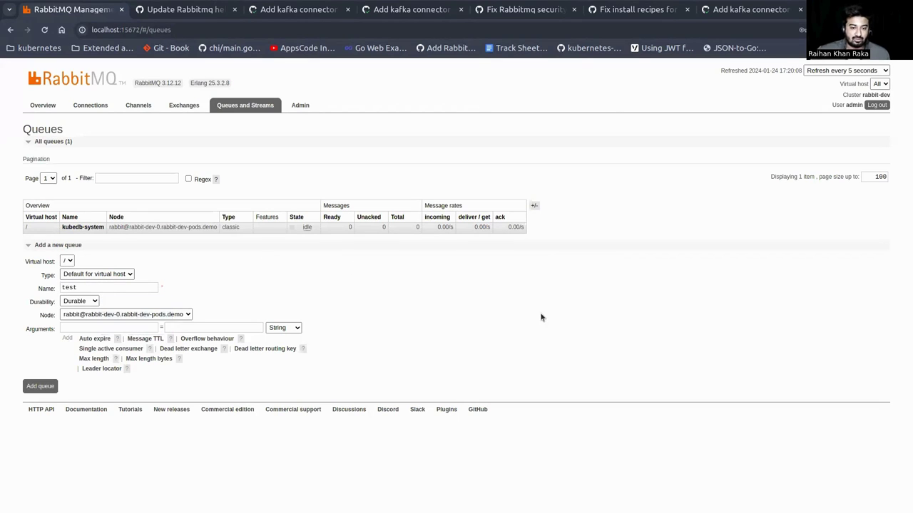
{"action": "left_click", "coordinate": [128, 275]}
{"action": "left_click", "coordinate": [95, 301]}
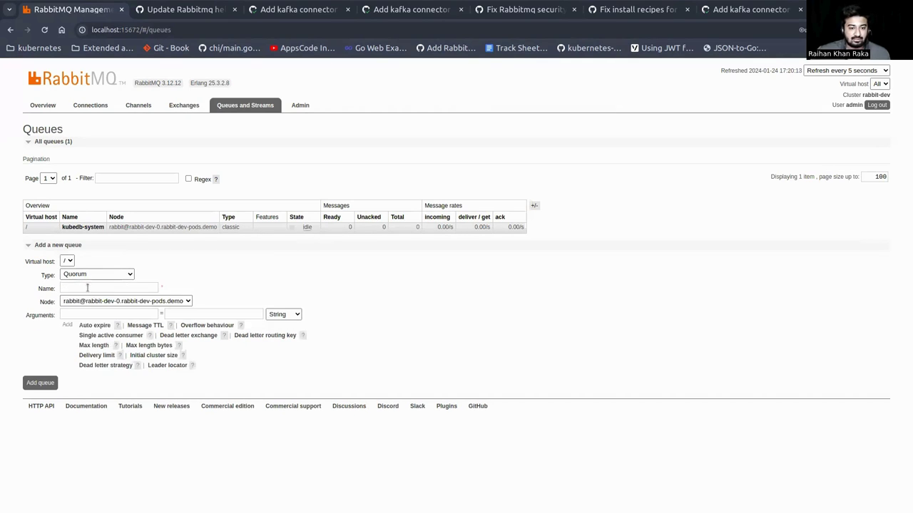
{"action": "left_click", "coordinate": [86, 287]}
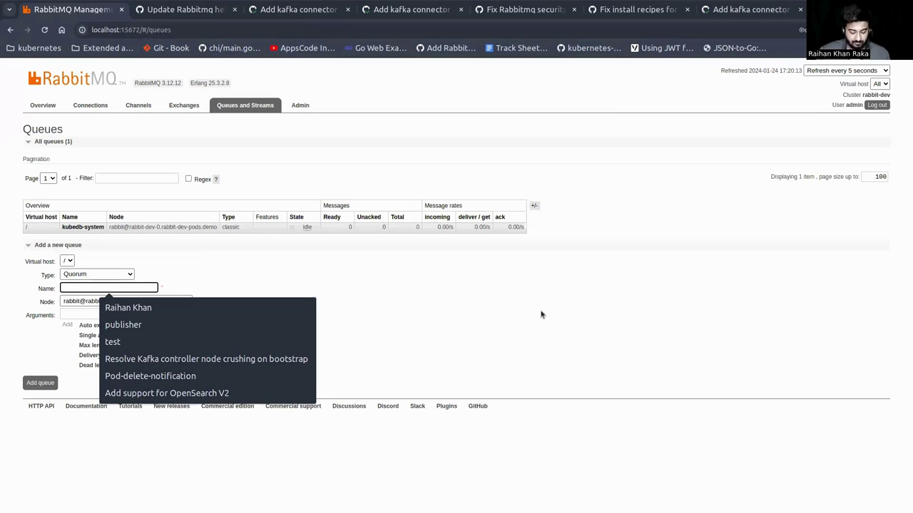
{"action": "type", "text": "t"}
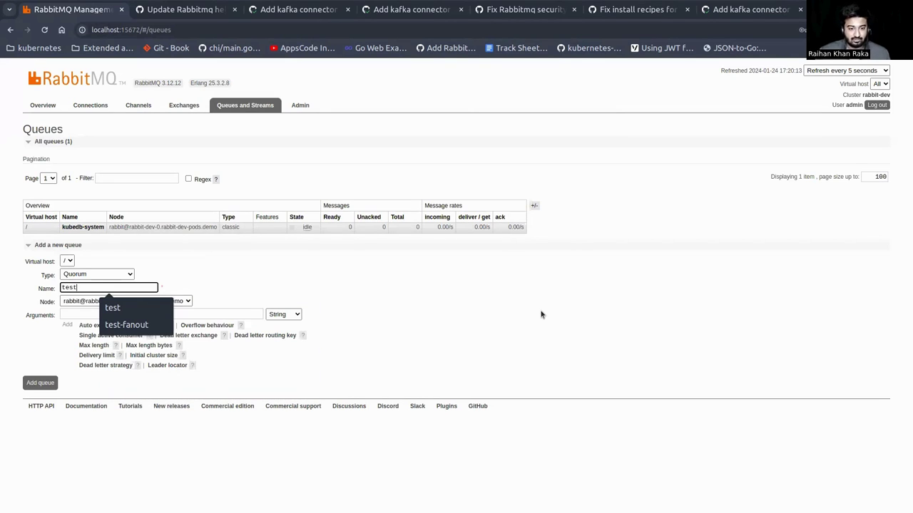
{"action": "type", "text": "est"}
{"action": "left_click", "coordinate": [499, 314]}
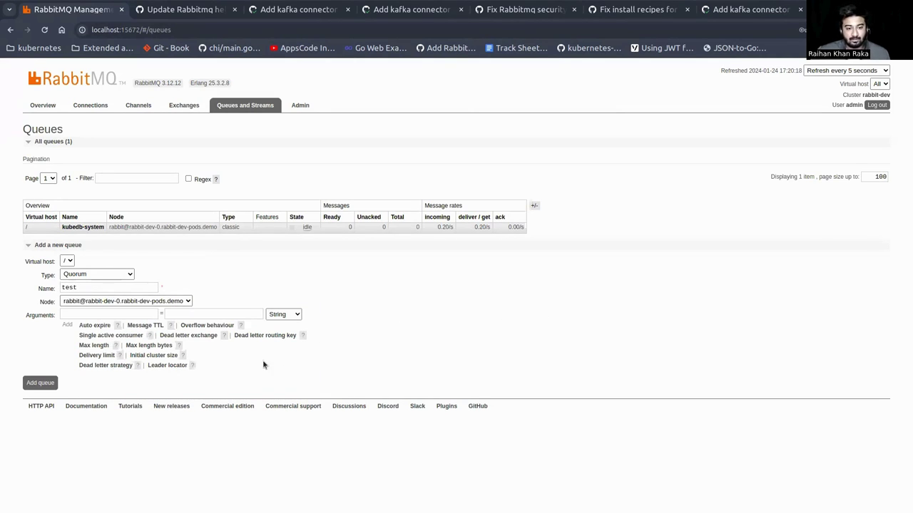
{"action": "left_click", "coordinate": [40, 383]}
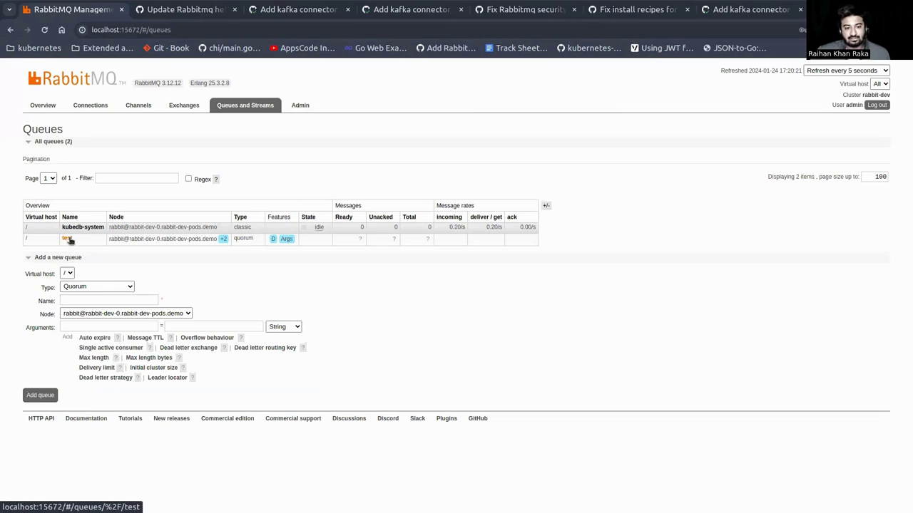
Step: Show the exchanges page and enter test-fanout as the new exchange's name
{"action": "left_click", "coordinate": [187, 104]}
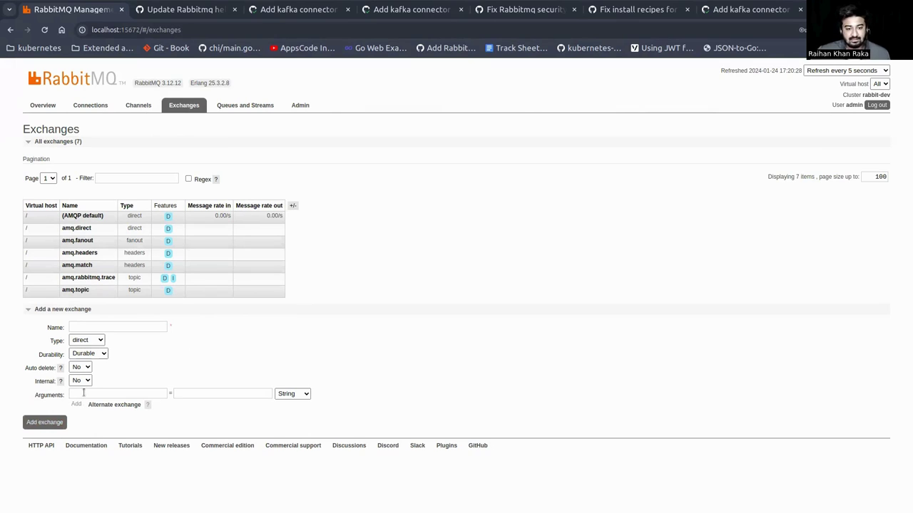
{"action": "left_click", "coordinate": [81, 327]}
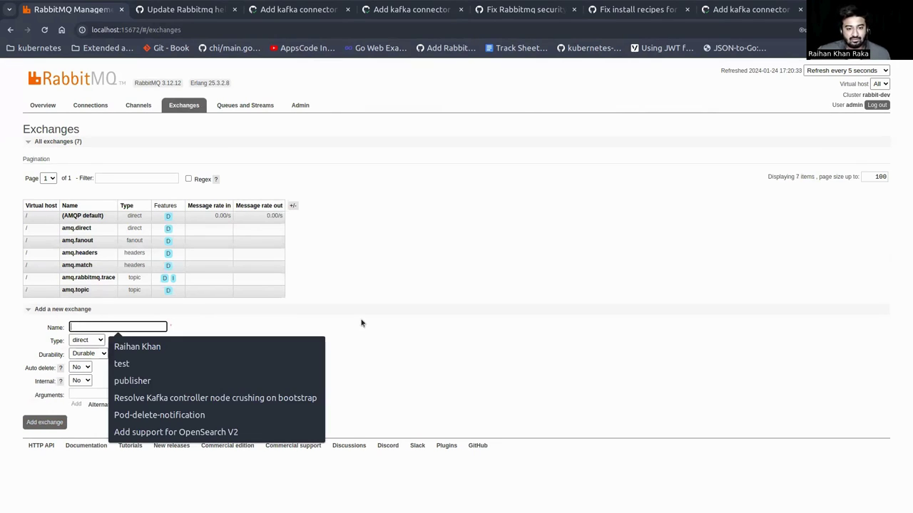
{"action": "left_click", "coordinate": [75, 310]}
{"action": "left_click", "coordinate": [57, 309]}
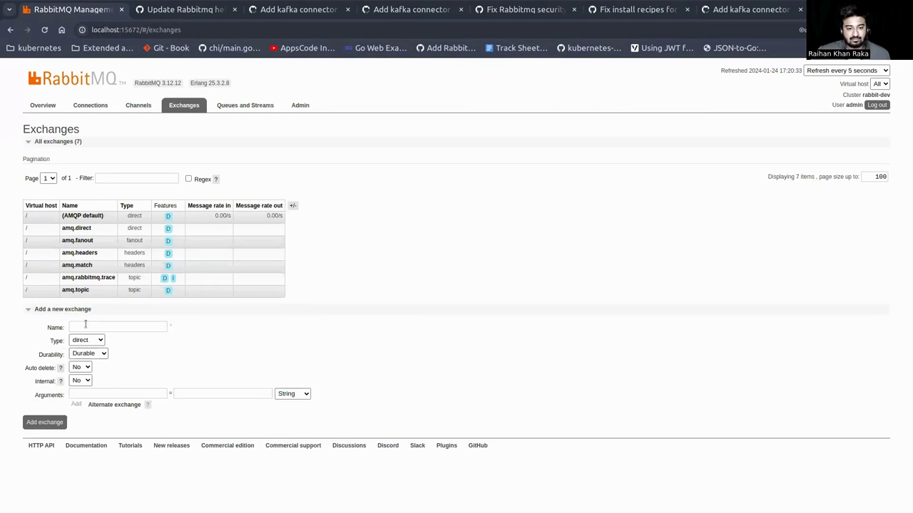
{"action": "left_click", "coordinate": [85, 326]}
{"action": "type", "text": "te st"}
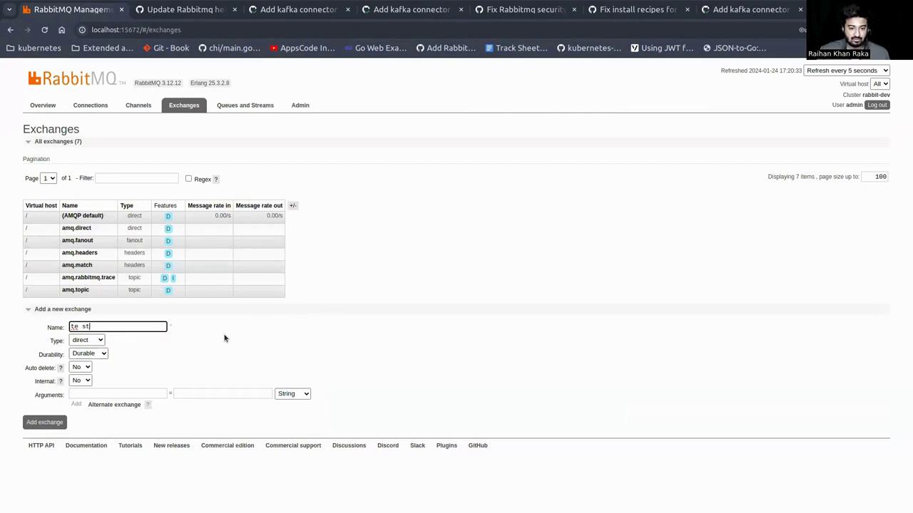
{"action": "key", "text": "BackSpace"}
{"action": "key", "text": "BackSpace"}
{"action": "type", "text": "st"}
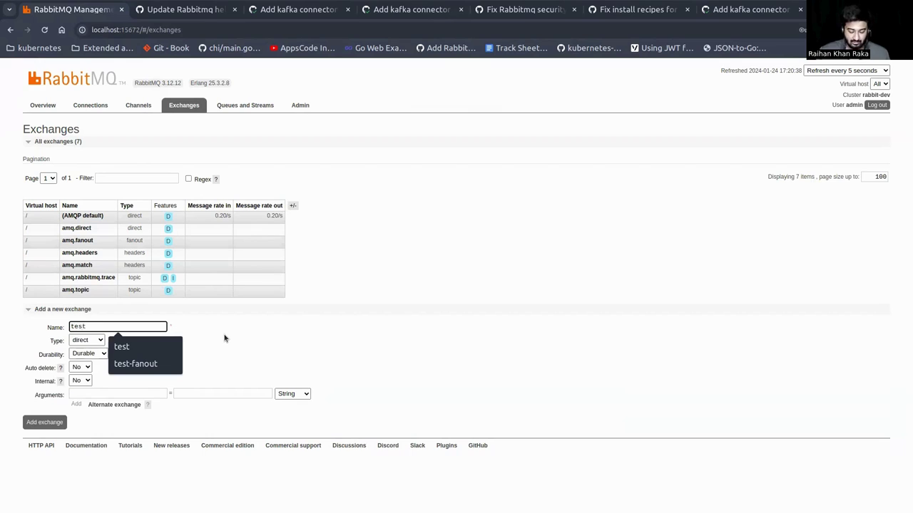
{"action": "type", "text": "-fanout"}
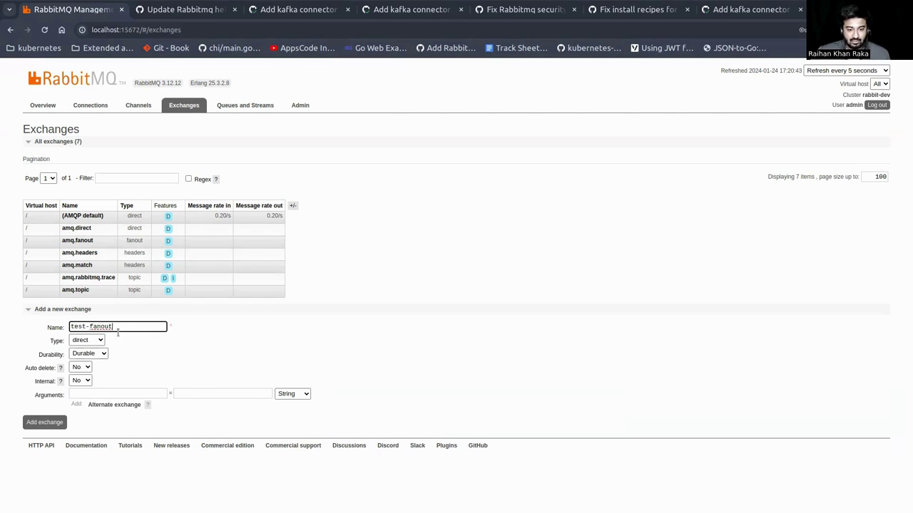
Step: Set the new exchange's type to fanout and add it as a durable exchange
{"action": "left_click", "coordinate": [88, 342]}
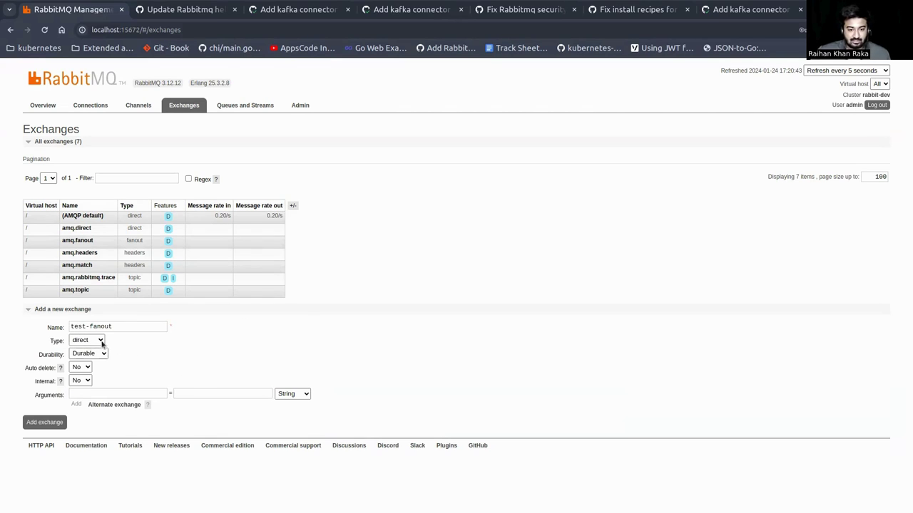
{"action": "left_click", "coordinate": [98, 360]}
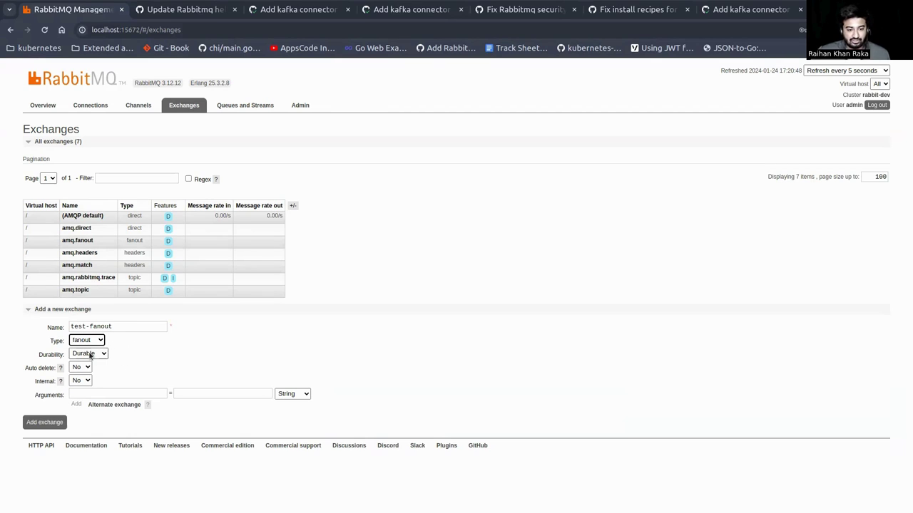
{"action": "left_click", "coordinate": [28, 423]}
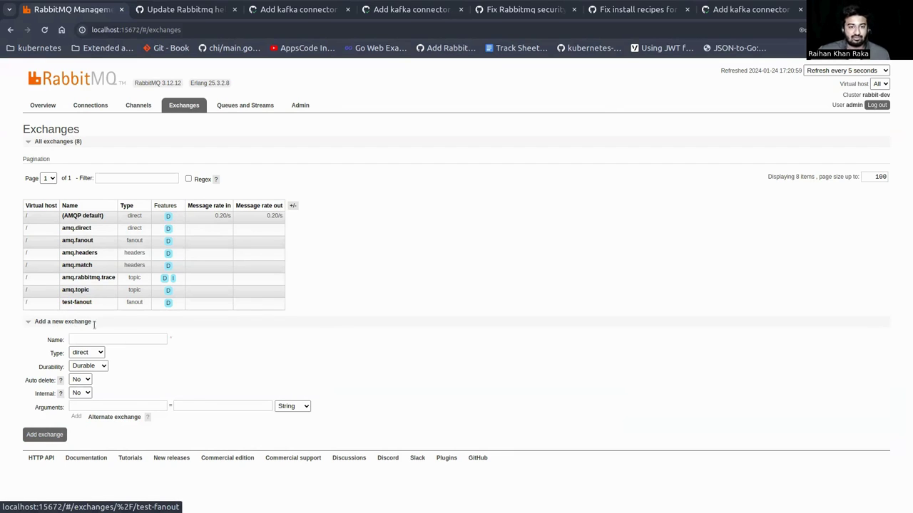
Step: Enlarge the page to 110% and open the test queue's details from the queues list
{"action": "key", "text": "ctrl+plus"}
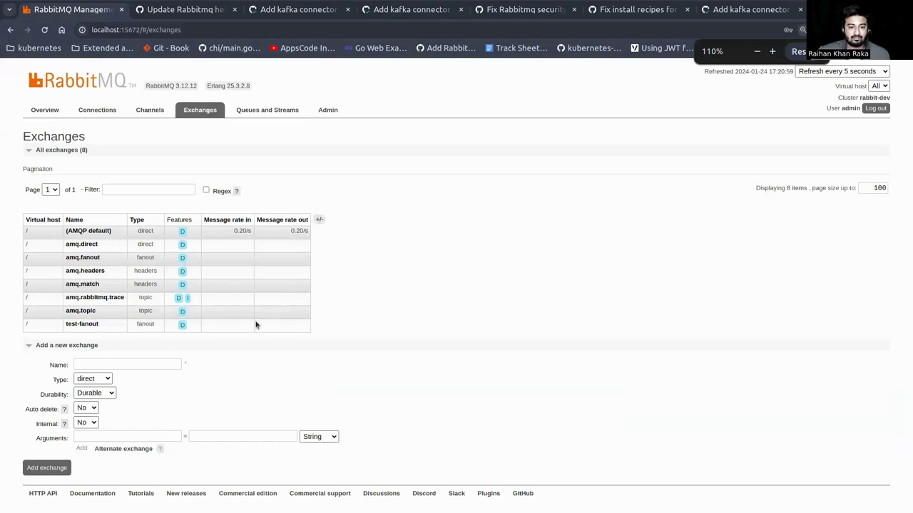
{"action": "left_click", "coordinate": [268, 110]}
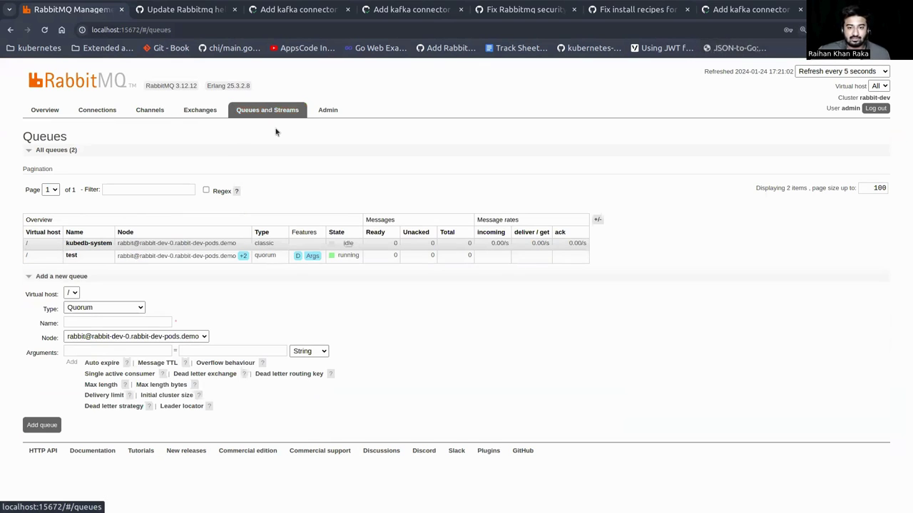
{"action": "left_click", "coordinate": [71, 256]}
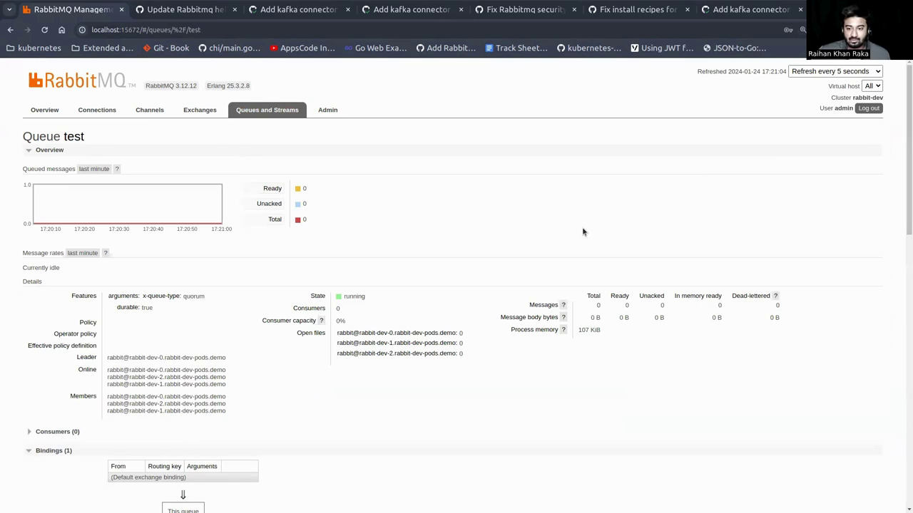
Step: Examine the test queue's message counts, state, queue type, leader, and online and member nodes
{"action": "scroll", "coordinate": [597, 228], "scroll_direction": "down", "scroll_amount": 3}
{"action": "left_click_drag", "start_coordinate": [589, 185], "coordinate": [776, 208]}
{"action": "left_click", "coordinate": [597, 203]}
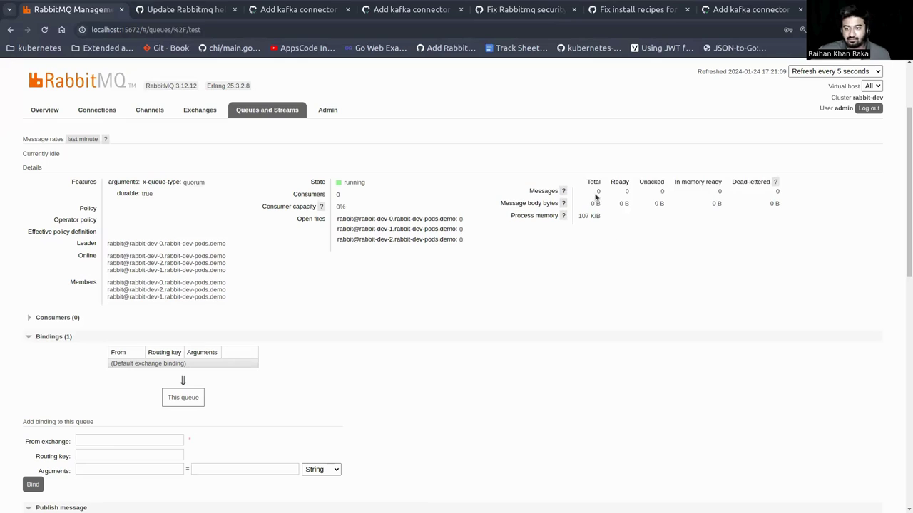
{"action": "double_click", "coordinate": [597, 192]}
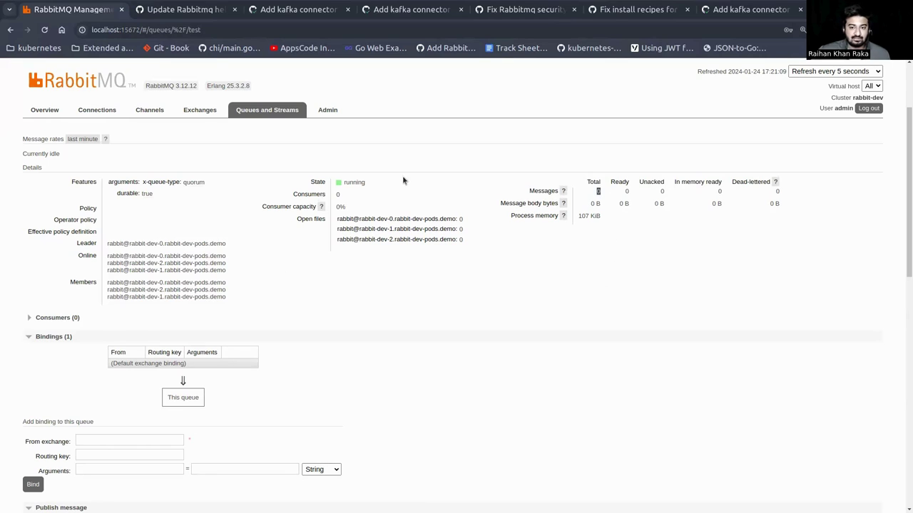
{"action": "double_click", "coordinate": [354, 183]}
{"action": "left_click", "coordinate": [349, 183]}
{"action": "double_click", "coordinate": [347, 182]}
{"action": "left_click_drag", "start_coordinate": [143, 180], "coordinate": [209, 185]}
{"action": "left_click", "coordinate": [308, 331]}
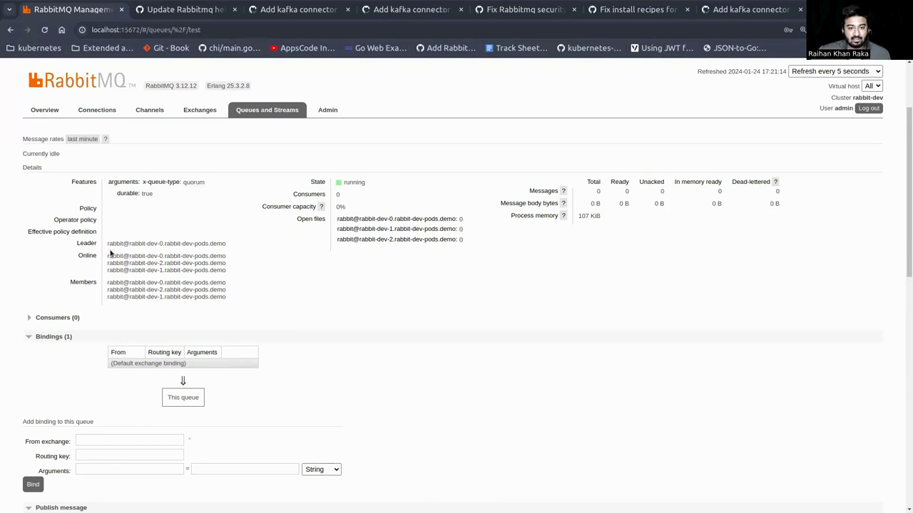
{"action": "left_click_drag", "start_coordinate": [106, 243], "coordinate": [230, 246]}
{"action": "left_click_drag", "start_coordinate": [162, 244], "coordinate": [226, 268]}
{"action": "left_click", "coordinate": [356, 284]}
{"action": "scroll", "coordinate": [378, 292], "scroll_direction": "down", "scroll_amount": 3}
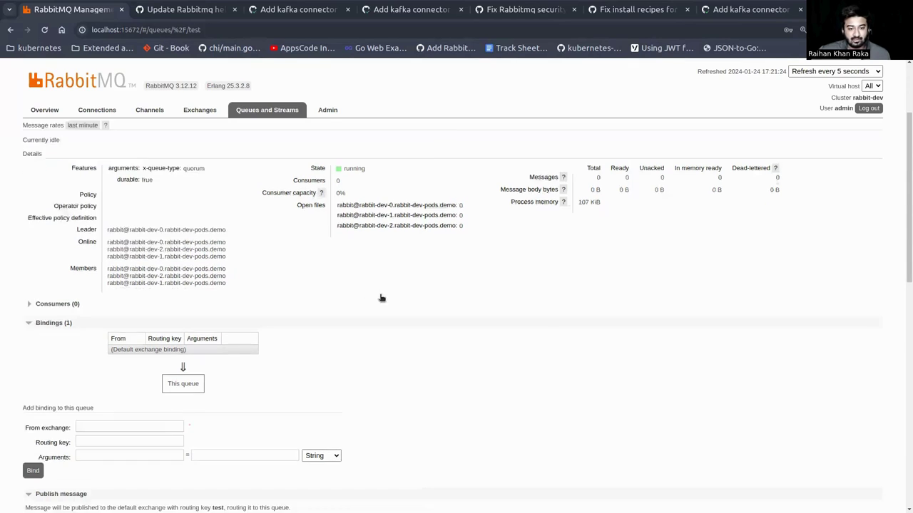
{"action": "scroll", "coordinate": [377, 293], "scroll_direction": "up", "scroll_amount": 2}
{"action": "scroll", "coordinate": [335, 338], "scroll_direction": "up", "scroll_amount": 3}
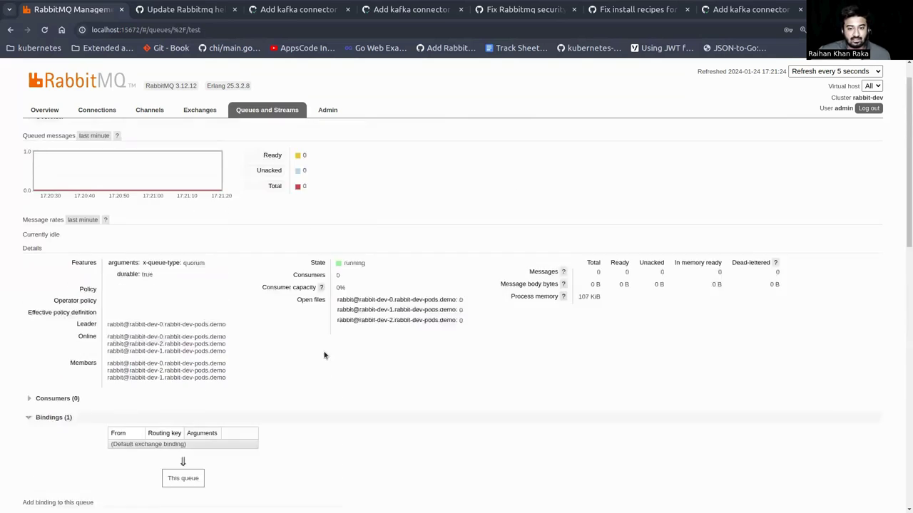
Step: Bind the test queue to the exchange test-fanout, leaving the routing key and arguments empty
{"action": "scroll", "coordinate": [285, 335], "scroll_direction": "down", "scroll_amount": 3}
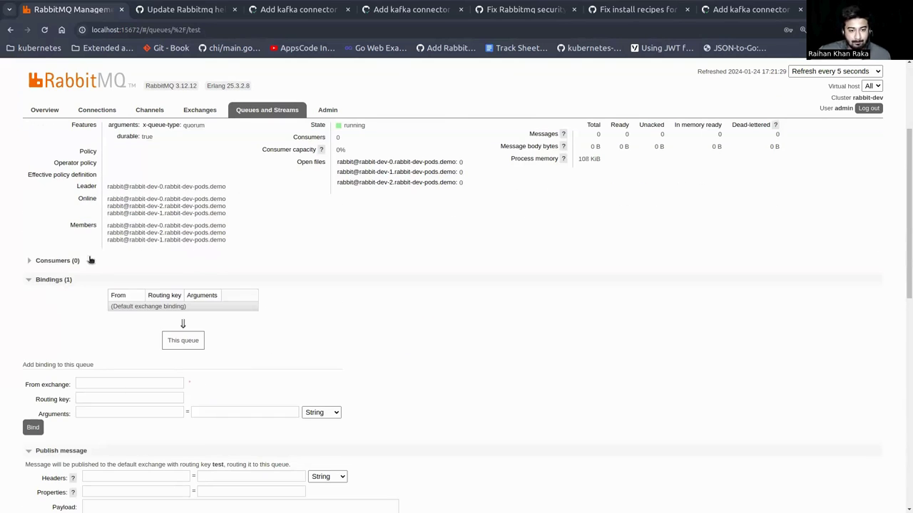
{"action": "scroll", "coordinate": [421, 285], "scroll_direction": "down", "scroll_amount": 4}
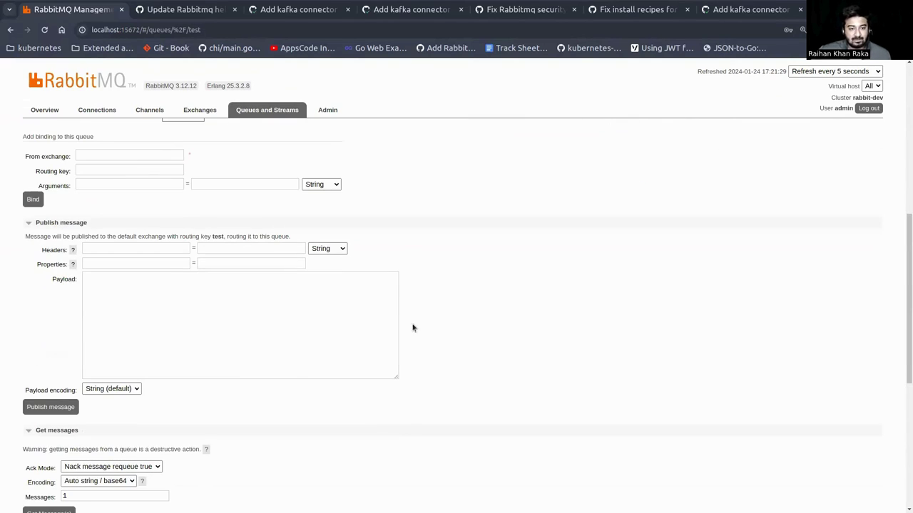
{"action": "scroll", "coordinate": [161, 305], "scroll_direction": "up", "scroll_amount": 1}
{"action": "scroll", "coordinate": [567, 265], "scroll_direction": "up", "scroll_amount": 2}
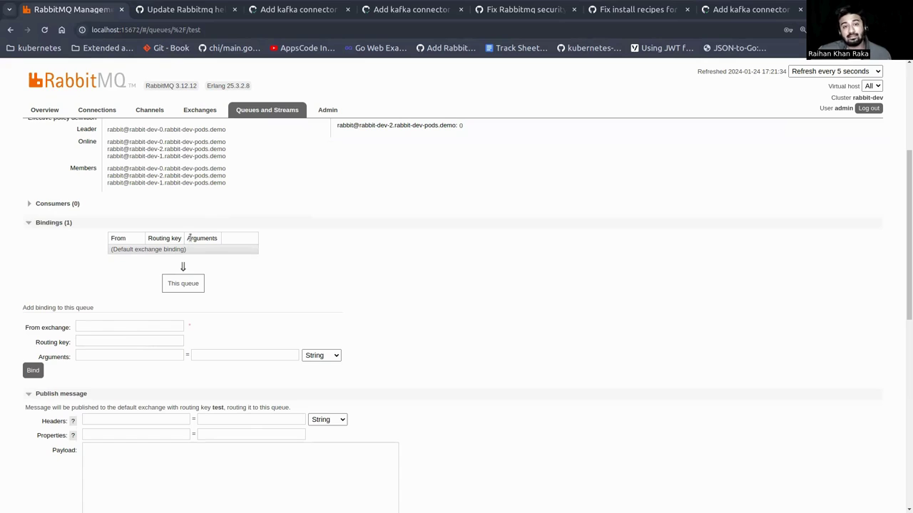
{"action": "left_click", "coordinate": [105, 330]}
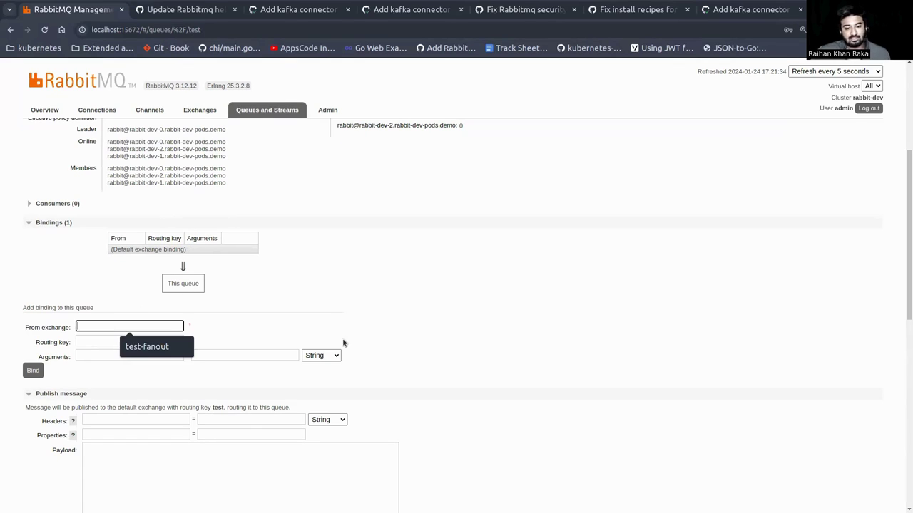
{"action": "left_click", "coordinate": [150, 349]}
{"action": "scroll", "coordinate": [277, 317], "scroll_direction": "down", "scroll_amount": 1}
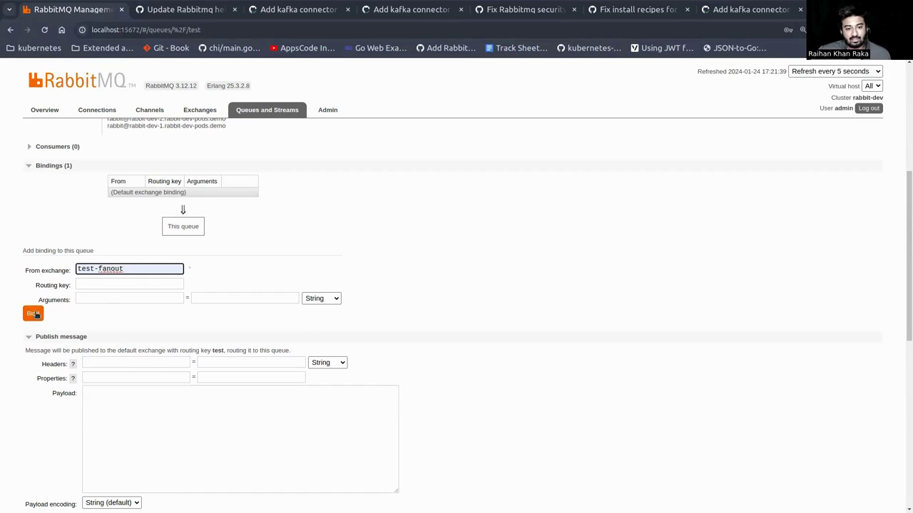
{"action": "left_click", "coordinate": [111, 283]}
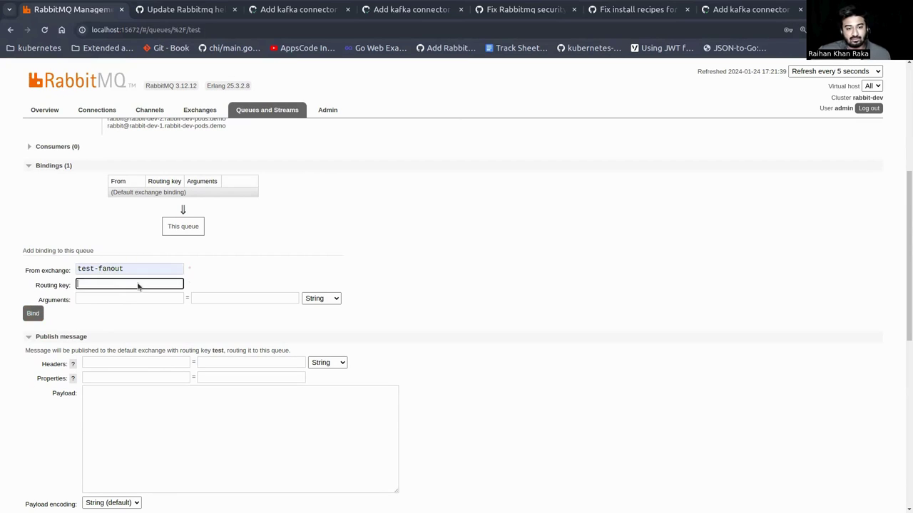
{"action": "left_click", "coordinate": [339, 278]}
{"action": "left_click", "coordinate": [34, 314]}
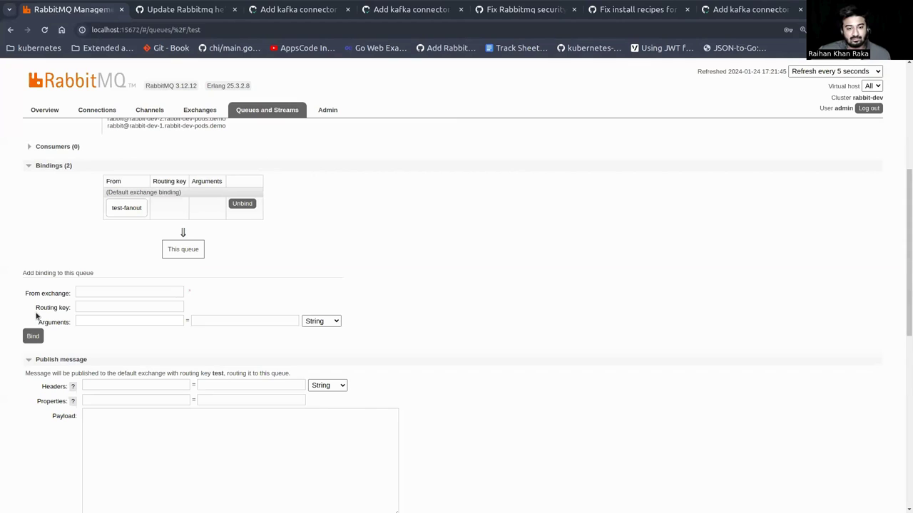
Step: Publish a message with the payload "Hello, This is test message 1" to the test queue and dismiss the notice
{"action": "scroll", "coordinate": [161, 275], "scroll_direction": "down", "scroll_amount": 2}
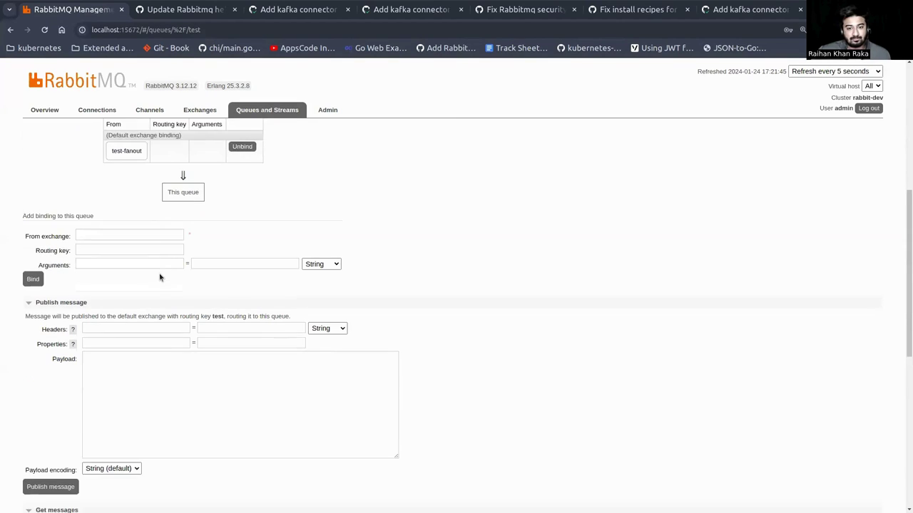
{"action": "scroll", "coordinate": [138, 246], "scroll_direction": "up", "scroll_amount": 2}
{"action": "scroll", "coordinate": [137, 246], "scroll_direction": "up", "scroll_amount": 2}
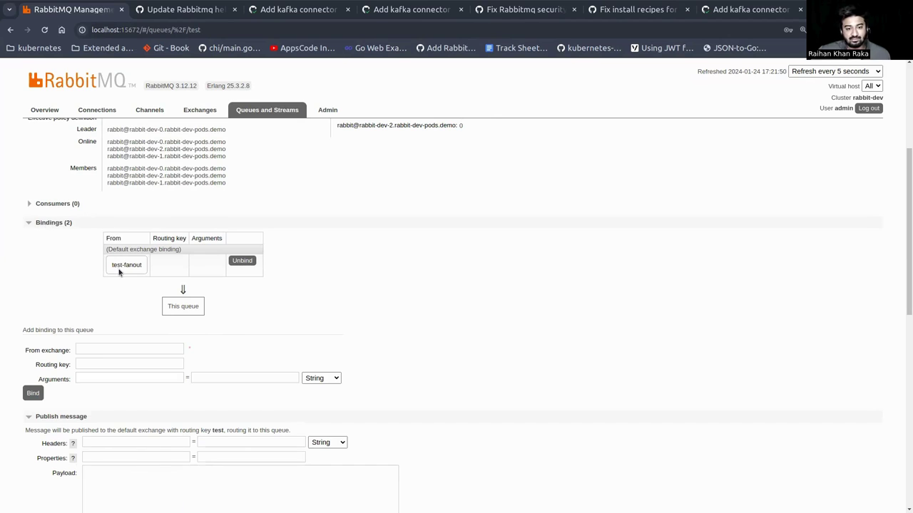
{"action": "scroll", "coordinate": [385, 321], "scroll_direction": "down", "scroll_amount": 10}
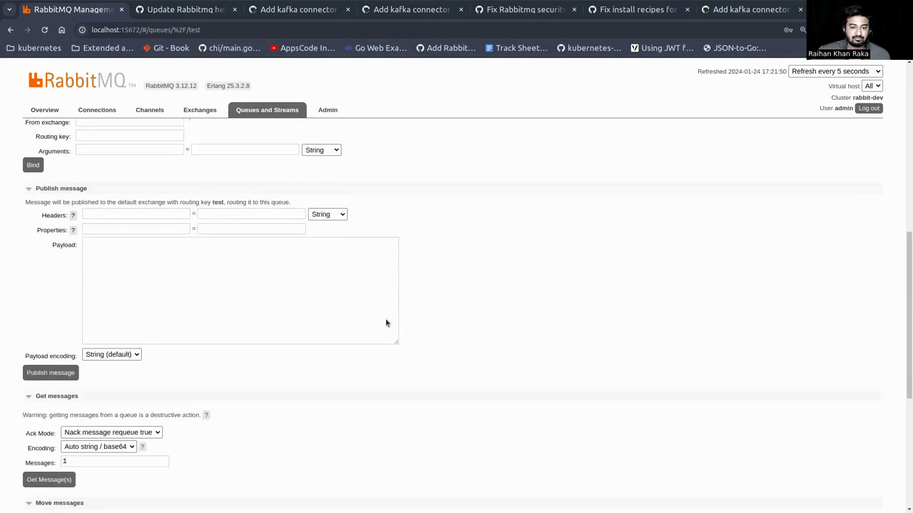
{"action": "scroll", "coordinate": [135, 335], "scroll_direction": "up", "scroll_amount": 7}
{"action": "scroll", "coordinate": [129, 349], "scroll_direction": "down", "scroll_amount": 2}
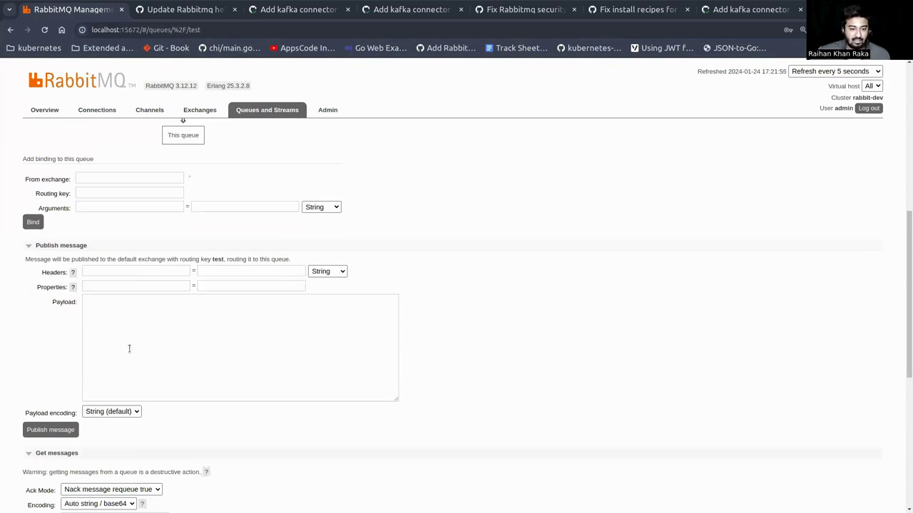
{"action": "left_click", "coordinate": [169, 317]}
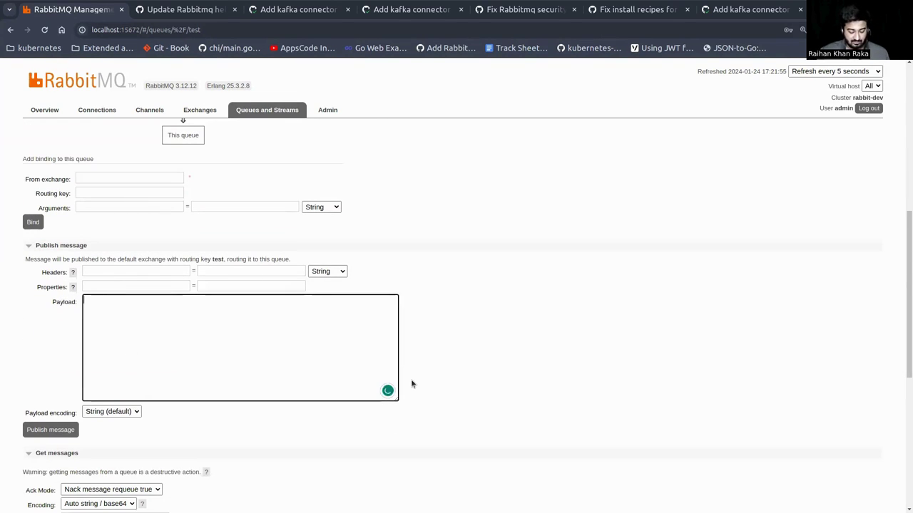
{"action": "type", "text": "Hello, This is test message 1"}
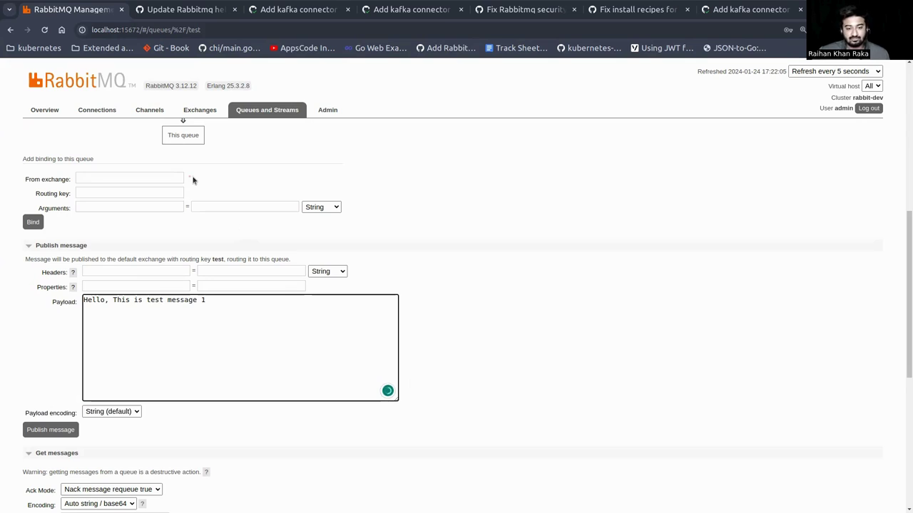
{"action": "left_click", "coordinate": [69, 430]}
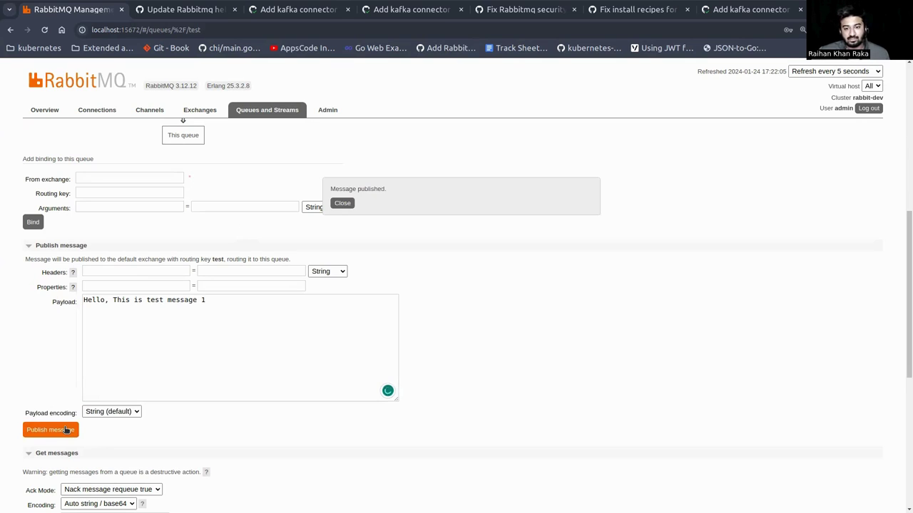
{"action": "left_click", "coordinate": [342, 204]}
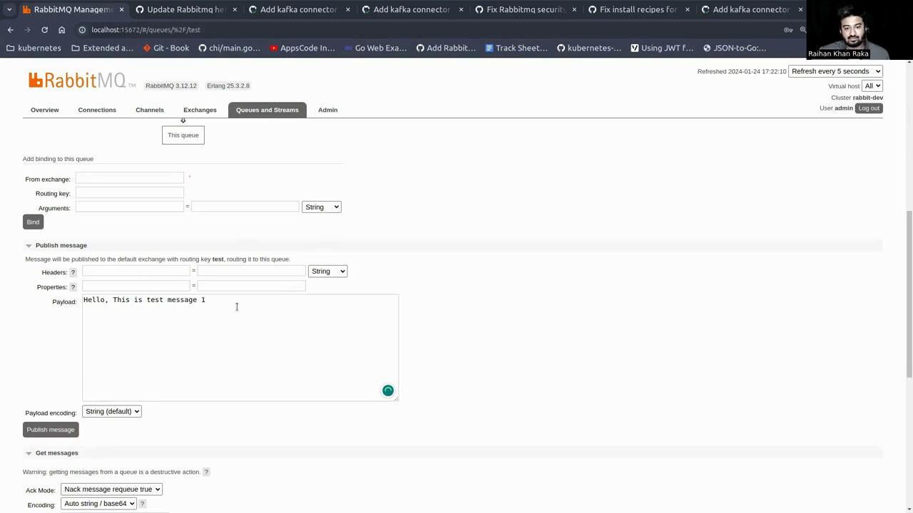
Step: Change the payload to "Hello, This is test message 2", publish it to the test queue and return to the queue details
{"action": "left_click", "coordinate": [237, 307]}
{"action": "key", "text": "BackSpace"}
{"action": "type", "text": "2"}
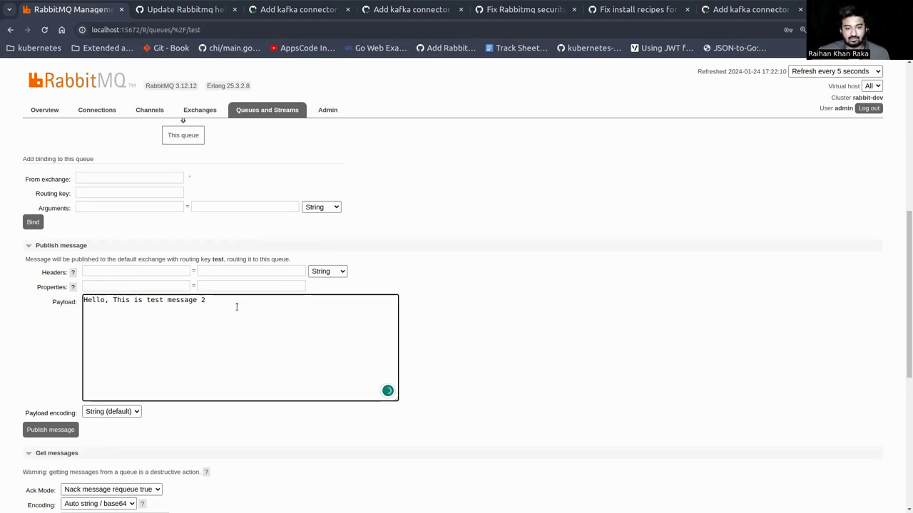
{"action": "left_click", "coordinate": [60, 430]}
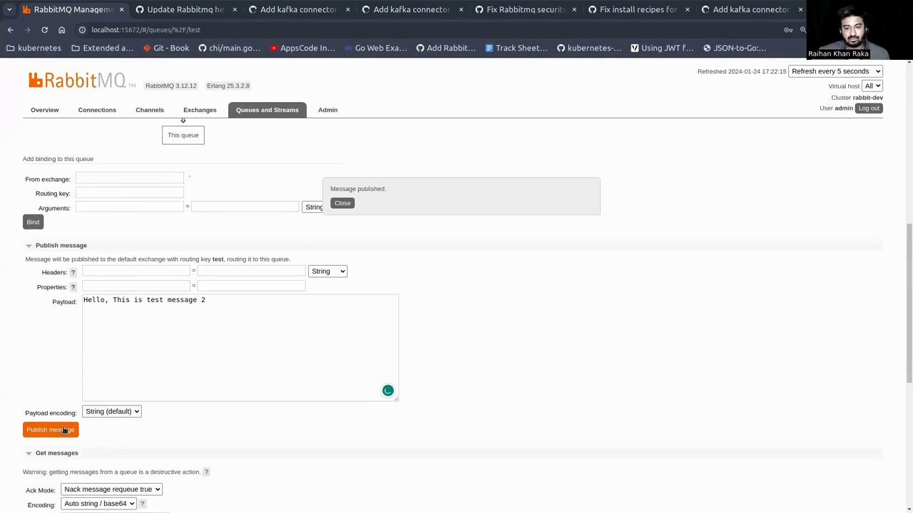
{"action": "left_click", "coordinate": [343, 205]}
{"action": "scroll", "coordinate": [595, 332], "scroll_direction": "up", "scroll_amount": 5}
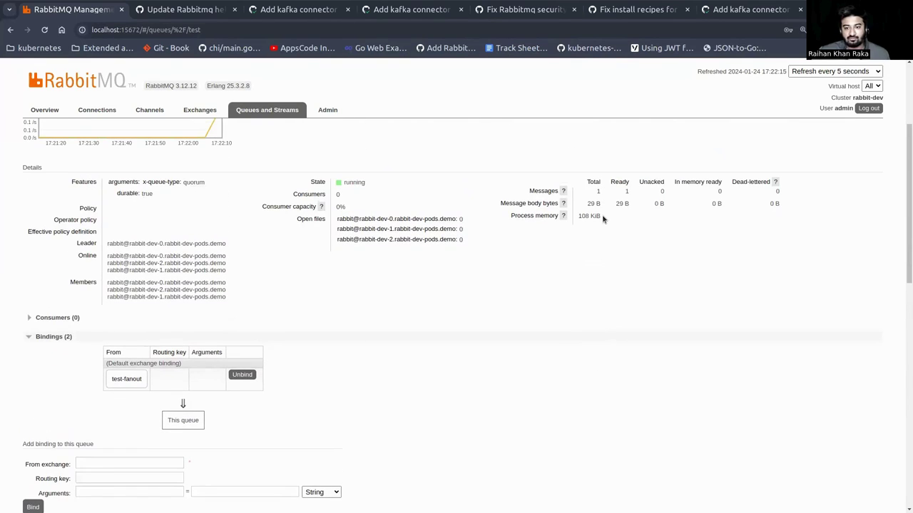
Step: Check the total and ready message counts in the test queue's details
{"action": "scroll", "coordinate": [607, 216], "scroll_direction": "down", "scroll_amount": 2}
{"action": "scroll", "coordinate": [607, 221], "scroll_direction": "up", "scroll_amount": 2}
{"action": "scroll", "coordinate": [607, 215], "scroll_direction": "down", "scroll_amount": 1}
{"action": "scroll", "coordinate": [607, 215], "scroll_direction": "up", "scroll_amount": 2}
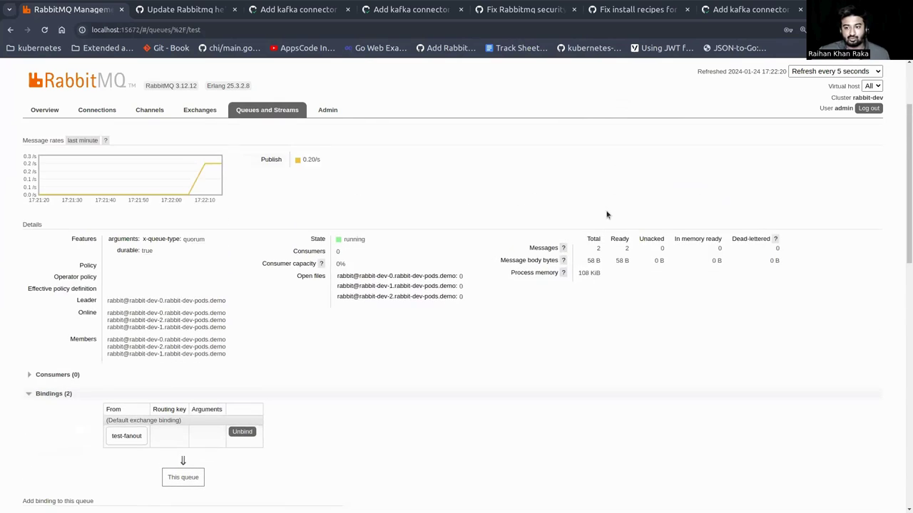
{"action": "left_click_drag", "start_coordinate": [589, 248], "coordinate": [605, 247]}
Step: Publish three messages to the test queue, "Hello, This is test message 3", then 4 and 5, and check the queued message counts
{"action": "scroll", "coordinate": [601, 235], "scroll_direction": "down", "scroll_amount": 5}
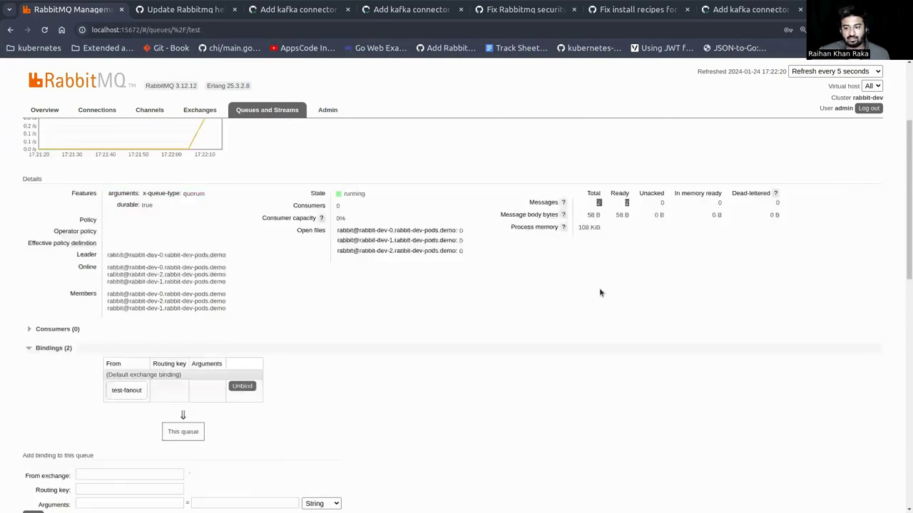
{"action": "left_click", "coordinate": [248, 305]}
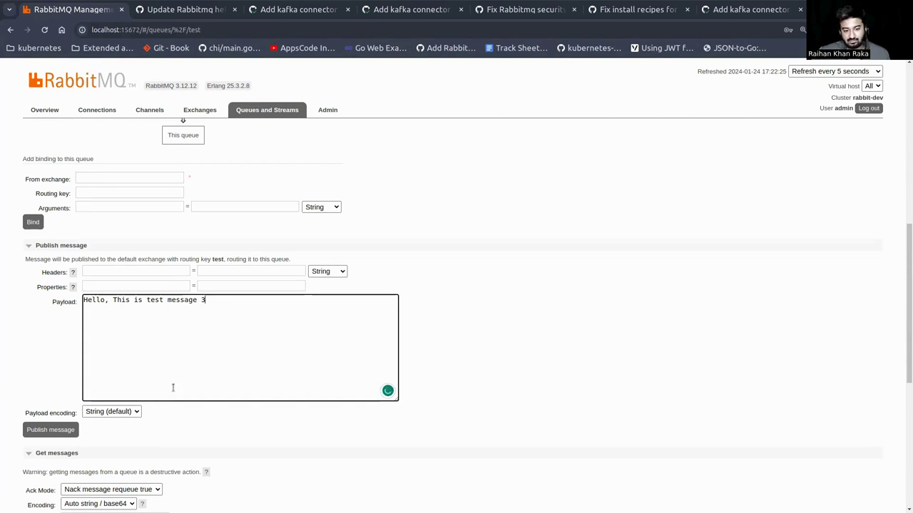
{"action": "left_click", "coordinate": [49, 430]}
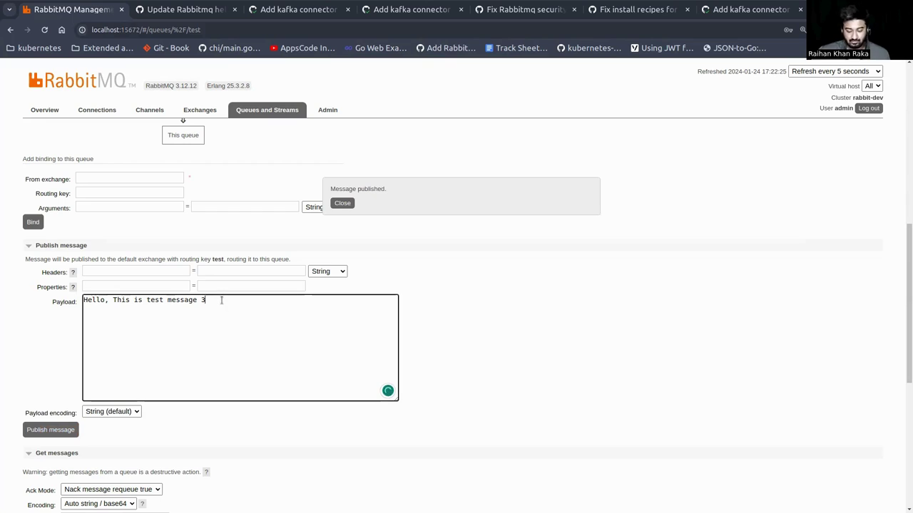
{"action": "left_click", "coordinate": [62, 431]}
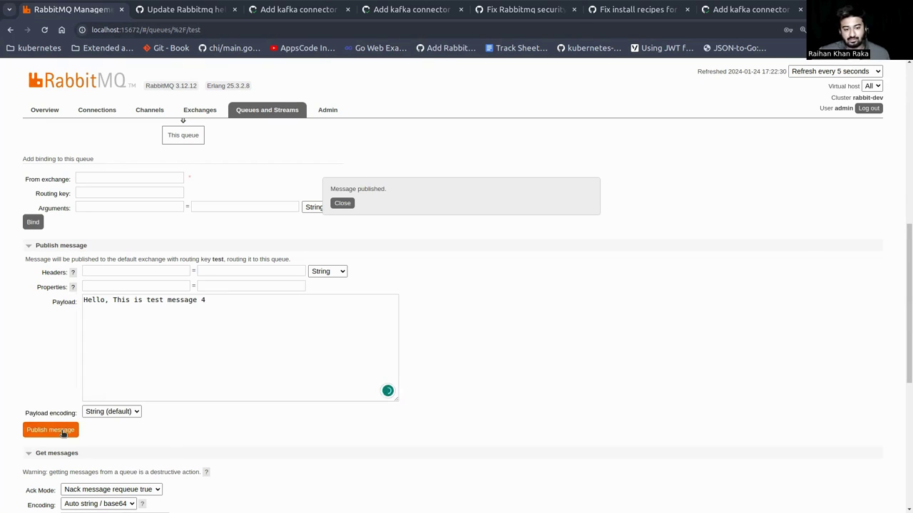
{"action": "left_click", "coordinate": [224, 300]}
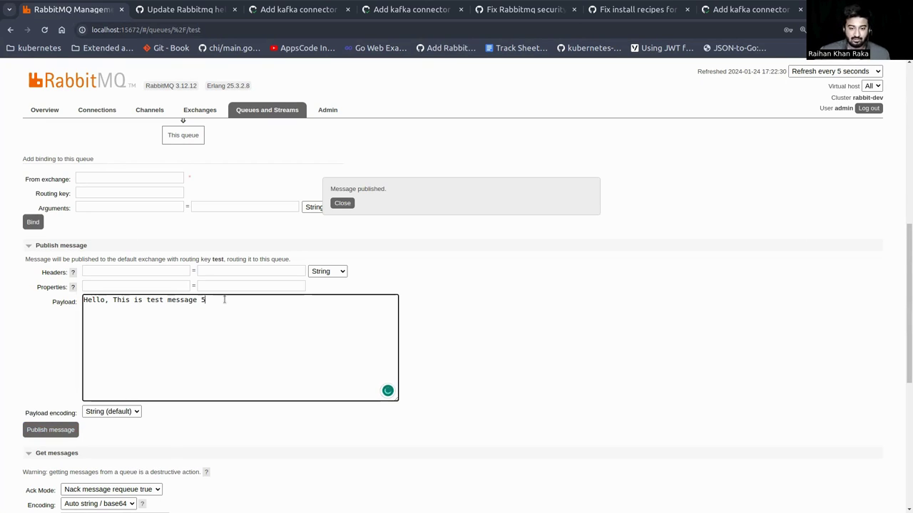
{"action": "left_click", "coordinate": [64, 432]}
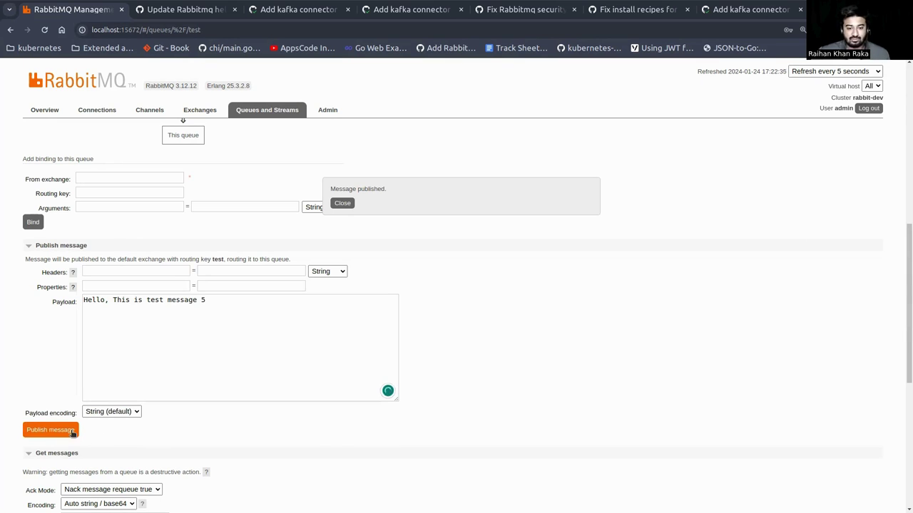
{"action": "scroll", "coordinate": [527, 372], "scroll_direction": "down", "scroll_amount": 5}
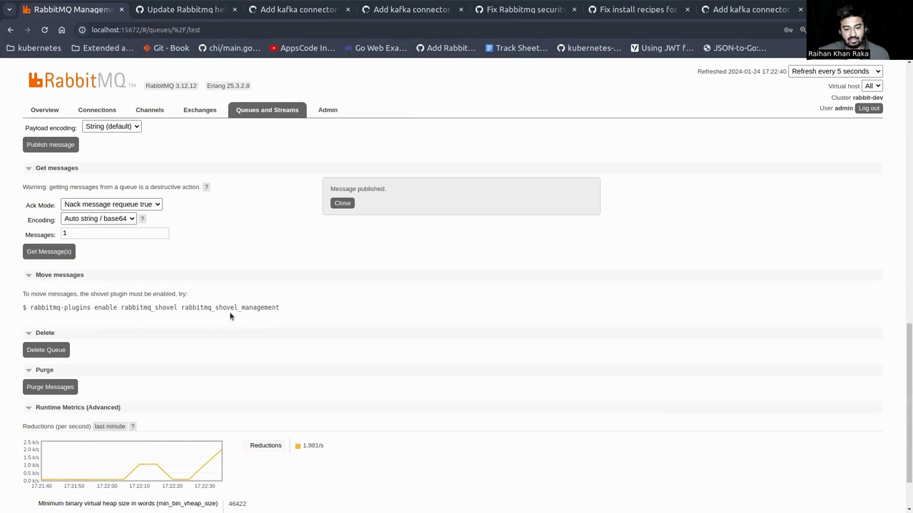
{"action": "scroll", "coordinate": [242, 317], "scroll_direction": "up", "scroll_amount": 10}
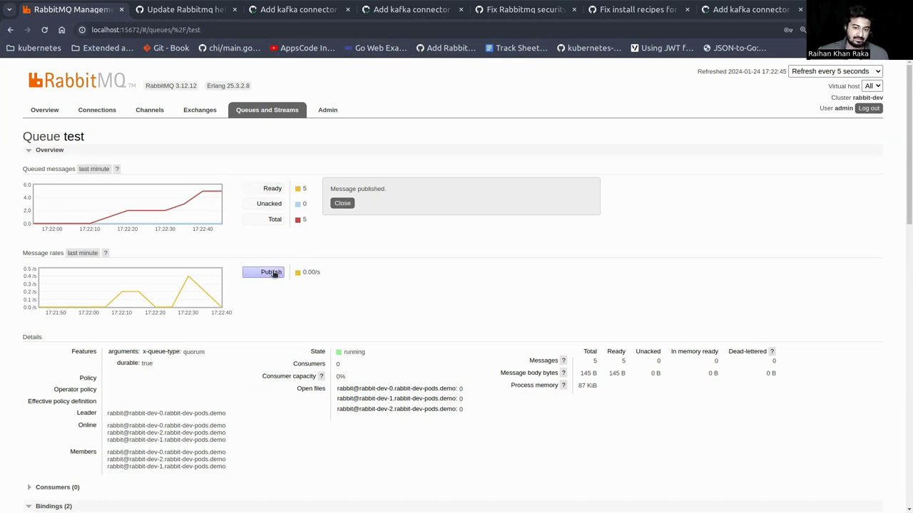
Step: Dismiss the notice and get the test queue's messages one at a time with Nack message requeue true, through "Hello, This is test message 5"
{"action": "scroll", "coordinate": [267, 279], "scroll_direction": "down", "scroll_amount": 2}
{"action": "scroll", "coordinate": [262, 286], "scroll_direction": "down", "scroll_amount": 10}
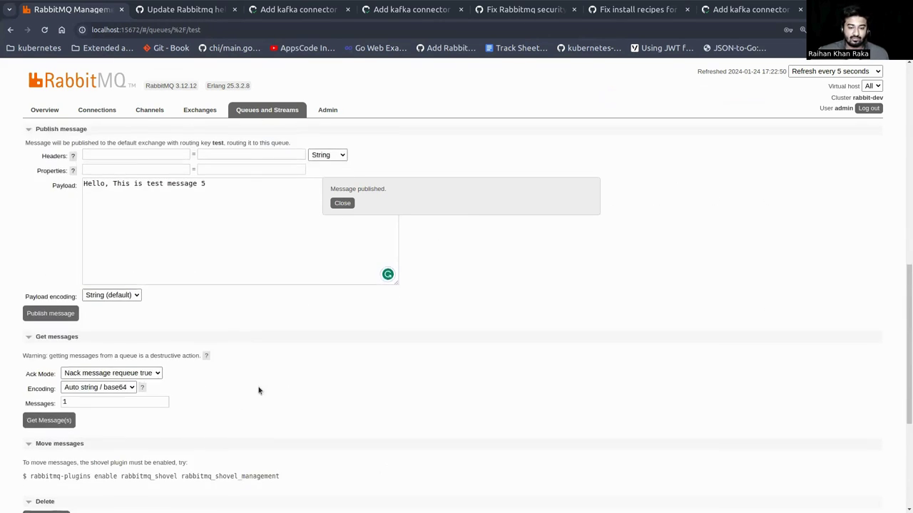
{"action": "scroll", "coordinate": [214, 267], "scroll_direction": "up", "scroll_amount": 2}
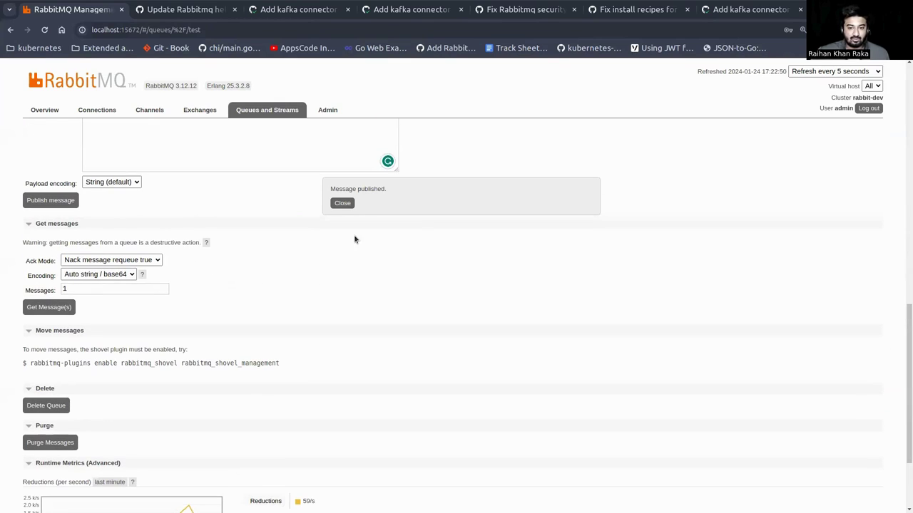
{"action": "left_click", "coordinate": [343, 204]}
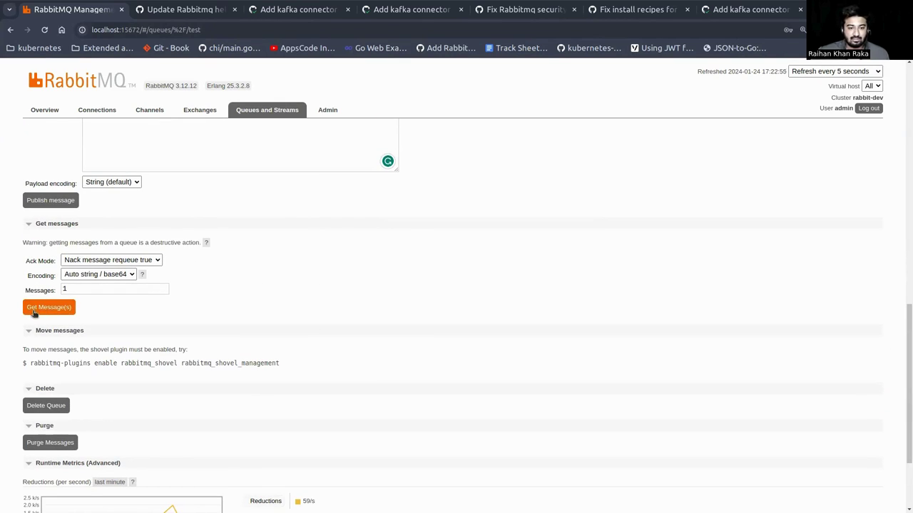
{"action": "left_click", "coordinate": [46, 307]}
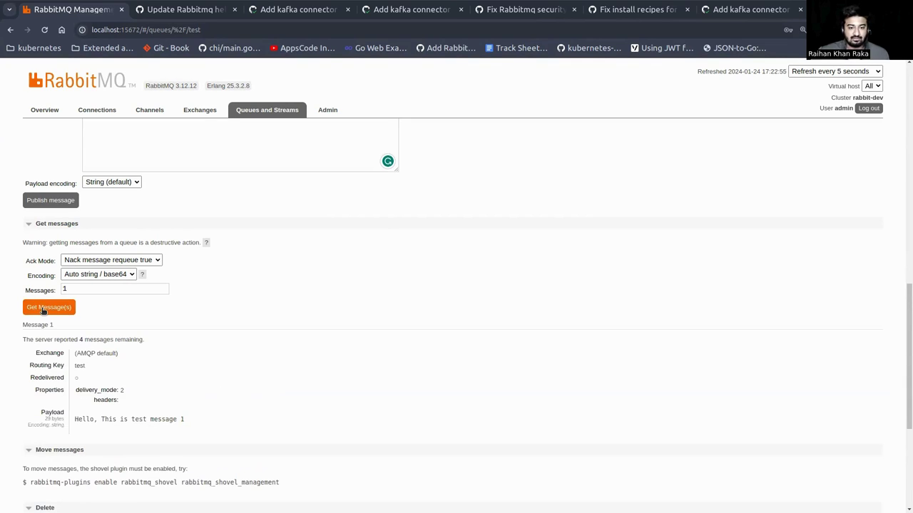
{"action": "scroll", "coordinate": [352, 330], "scroll_direction": "down", "scroll_amount": 2}
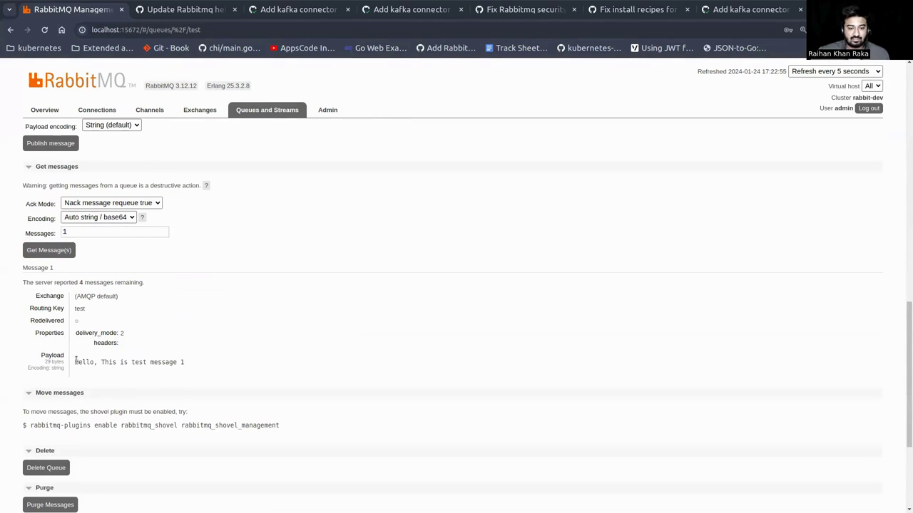
{"action": "left_click_drag", "start_coordinate": [75, 360], "coordinate": [32, 292]}
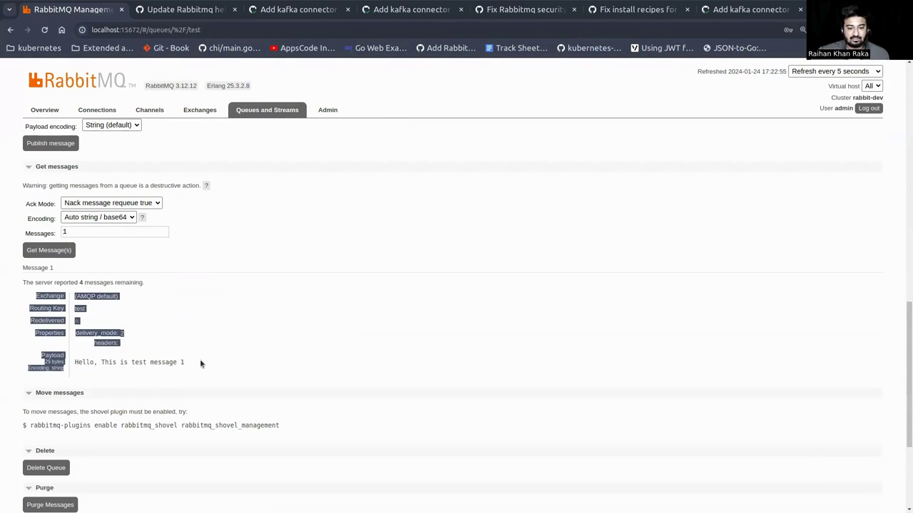
{"action": "left_click", "coordinate": [65, 253]}
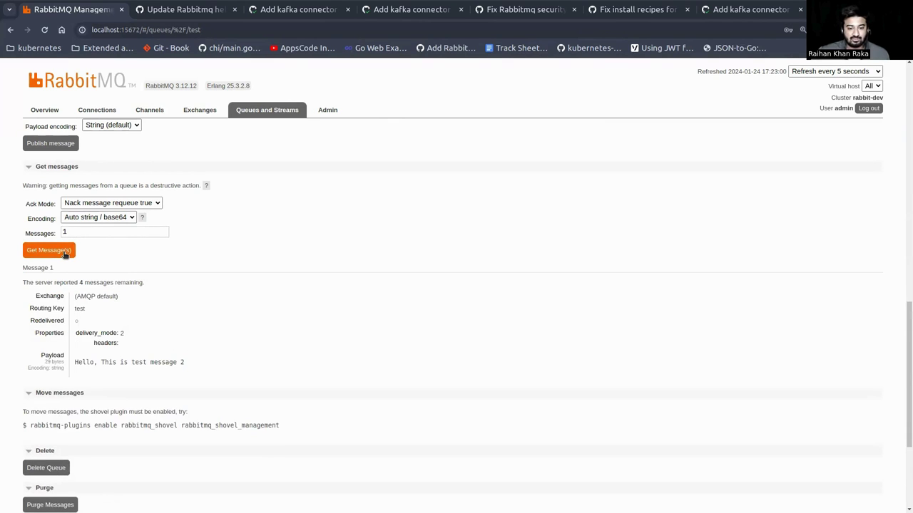
{"action": "left_click", "coordinate": [65, 253]}
{"action": "left_click", "coordinate": [64, 253]}
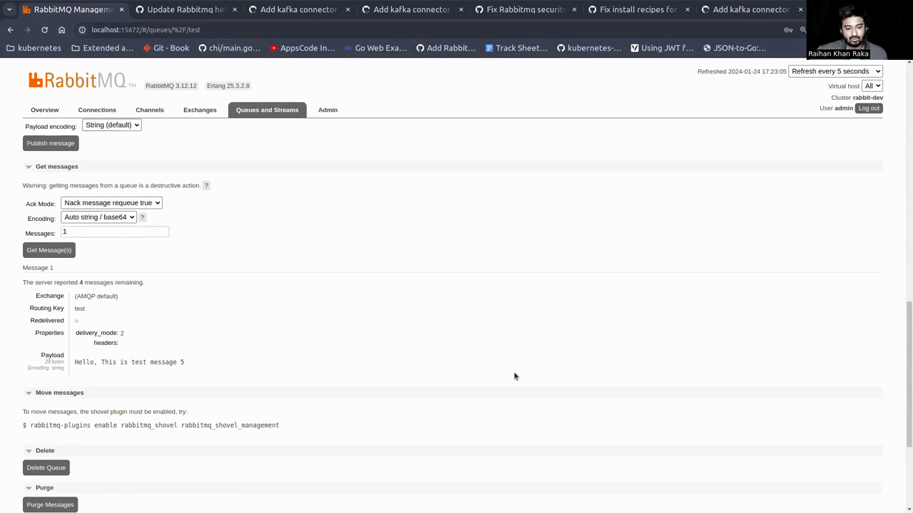
Step: Review the test queue's queued messages and message rates in its overview after the message retrievals
{"action": "scroll", "coordinate": [492, 360], "scroll_direction": "down", "scroll_amount": 3}
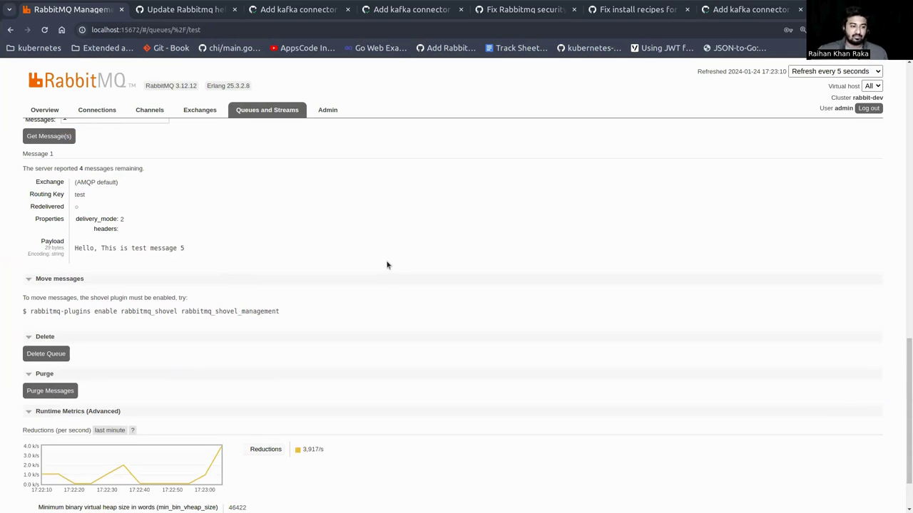
{"action": "scroll", "coordinate": [387, 291], "scroll_direction": "up", "scroll_amount": 5}
{"action": "scroll", "coordinate": [387, 294], "scroll_direction": "up", "scroll_amount": 8}
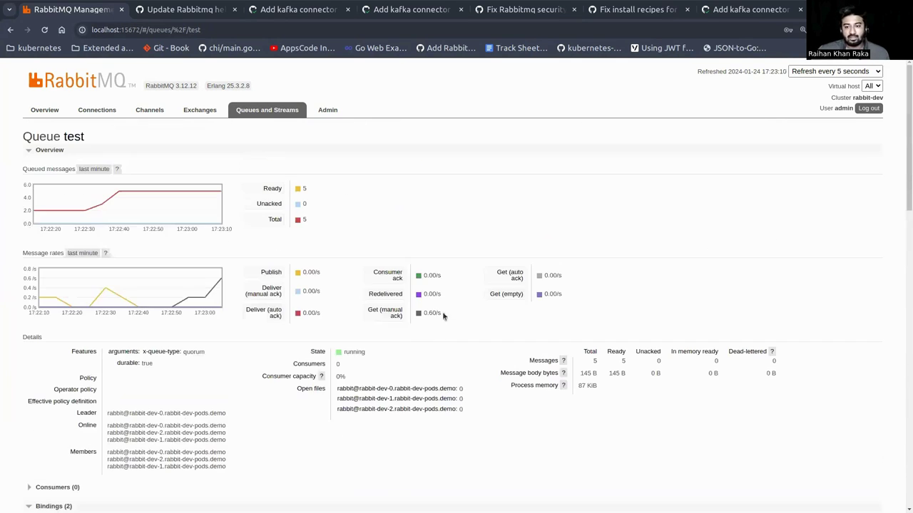
{"action": "scroll", "coordinate": [485, 381], "scroll_direction": "down", "scroll_amount": 5}
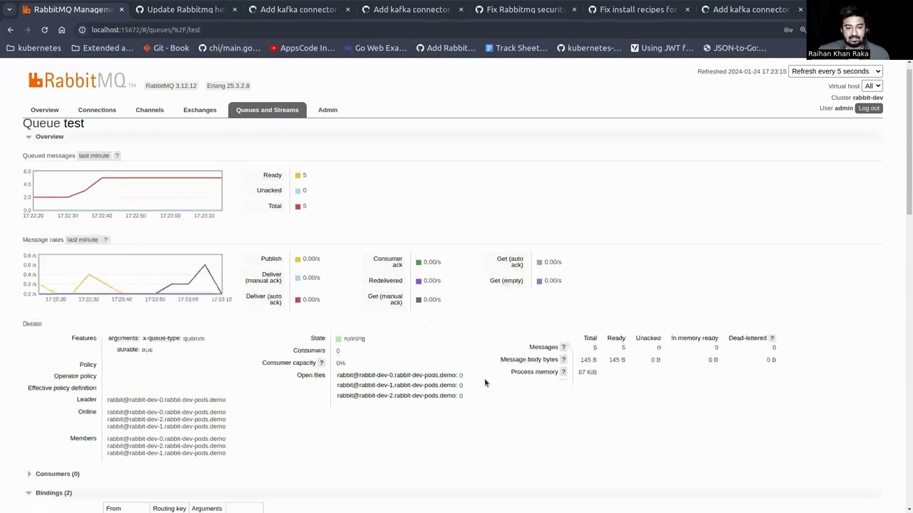
{"action": "scroll", "coordinate": [481, 383], "scroll_direction": "up", "scroll_amount": 5}
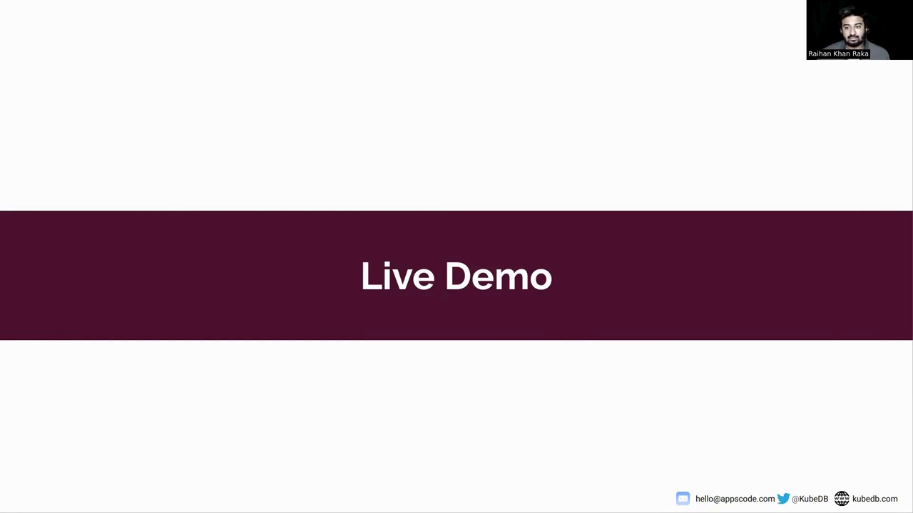
{"action": "key", "text": "Right"}
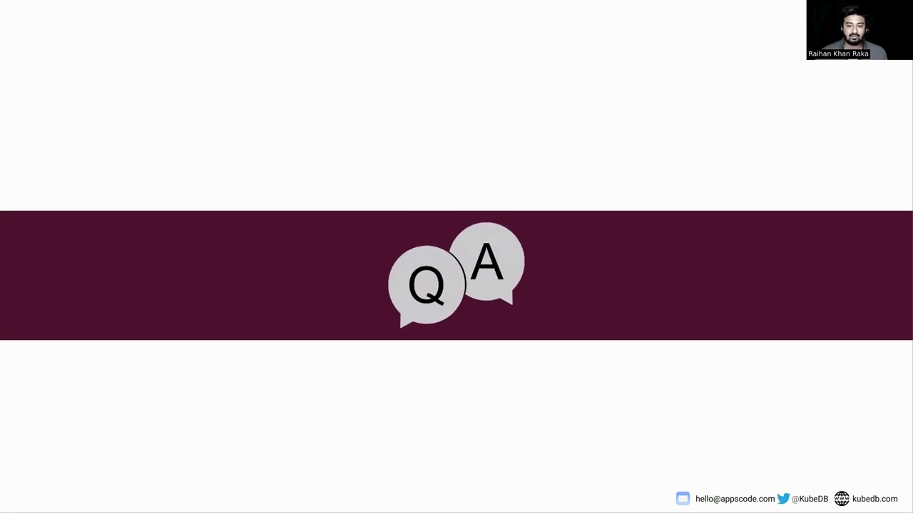